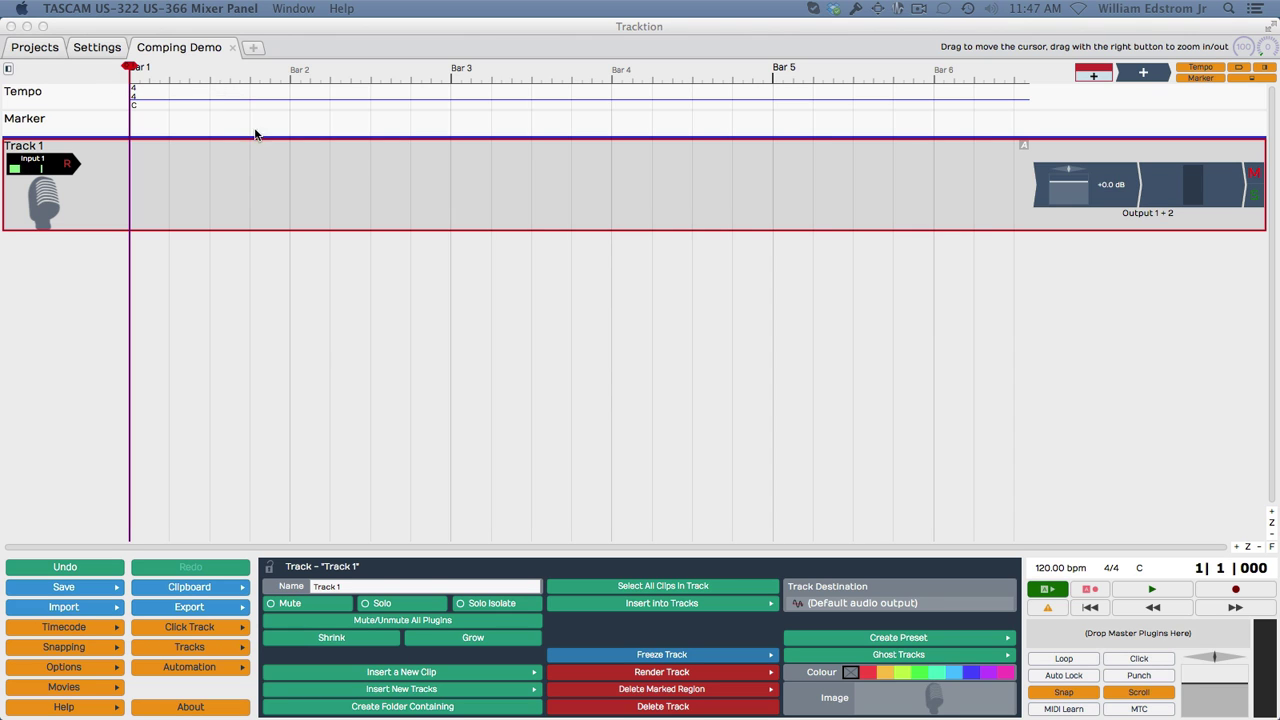
- Position the mark-in marker at the start of bar 1 and the mark-out marker at bar 3
{"action": "mouse_move", "coordinate": [135, 70]}
{"action": "left_mouse_down"}
{"action": "mouse_move", "coordinate": [306, 69]}
{"action": "mouse_move", "coordinate": [463, 94]}
{"action": "left_mouse_up"}
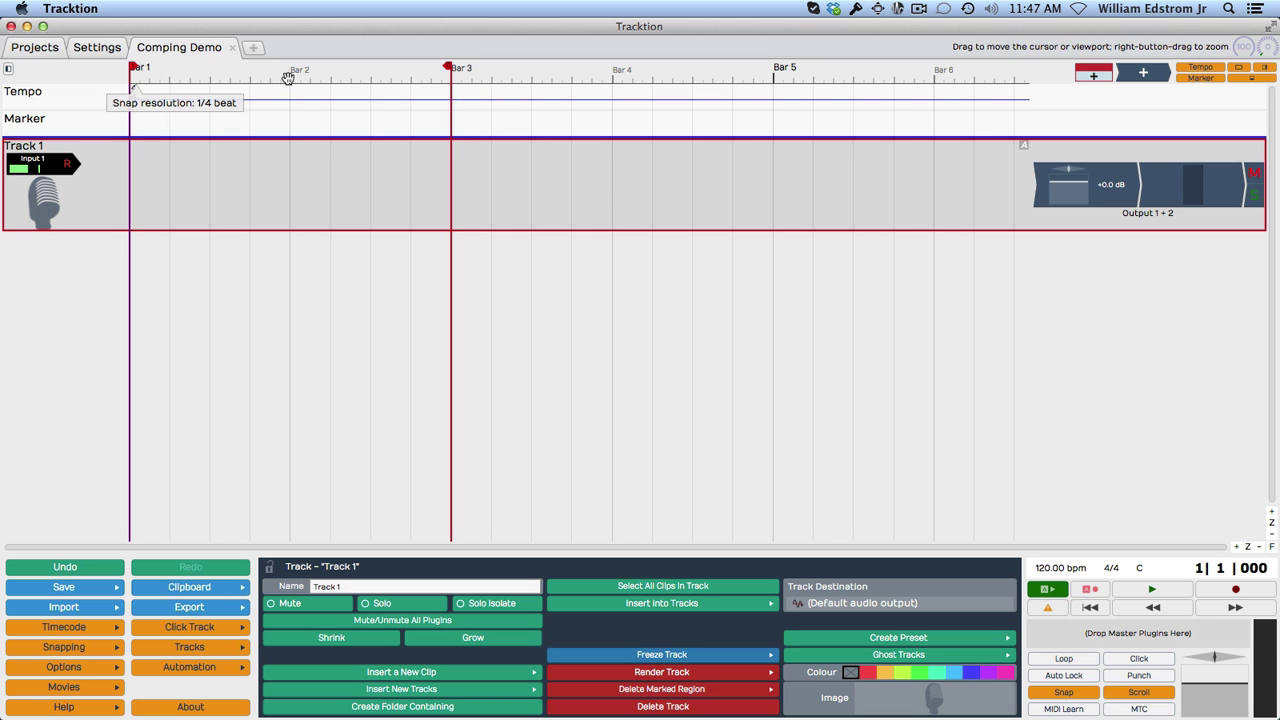
{"action": "left_click", "coordinate": [208, 263]}
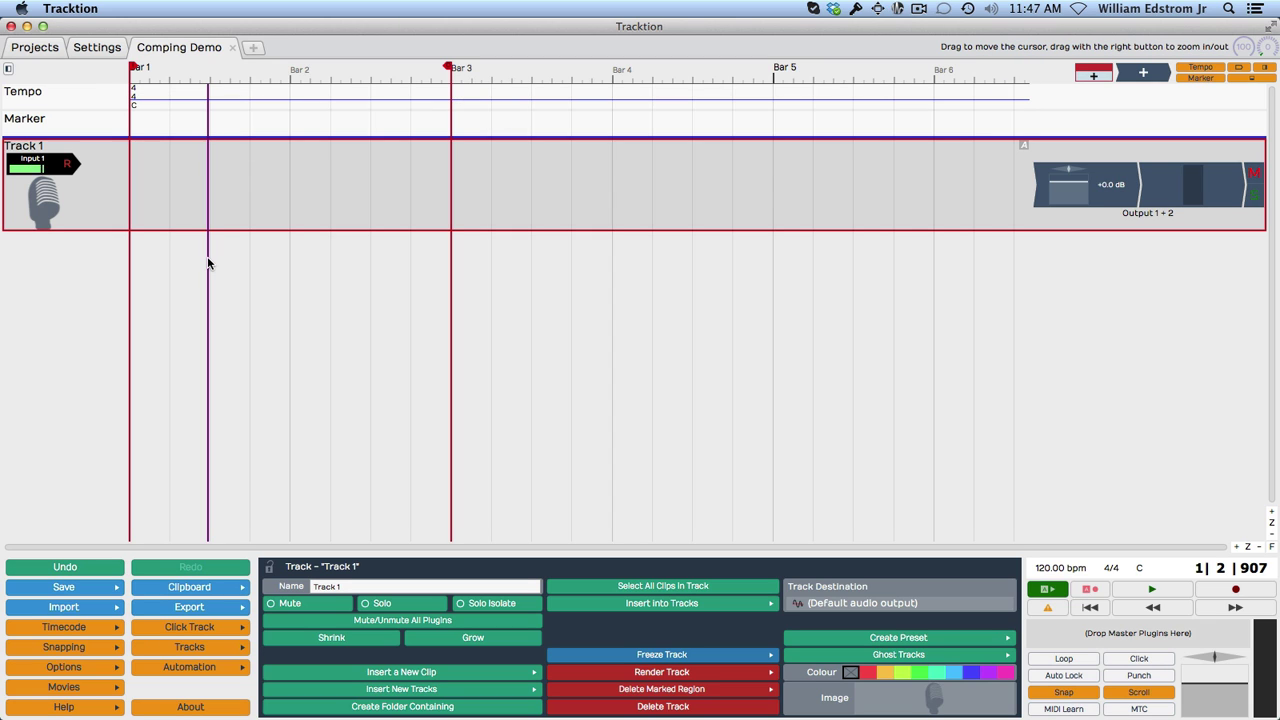
{"action": "key", "text": "i"}
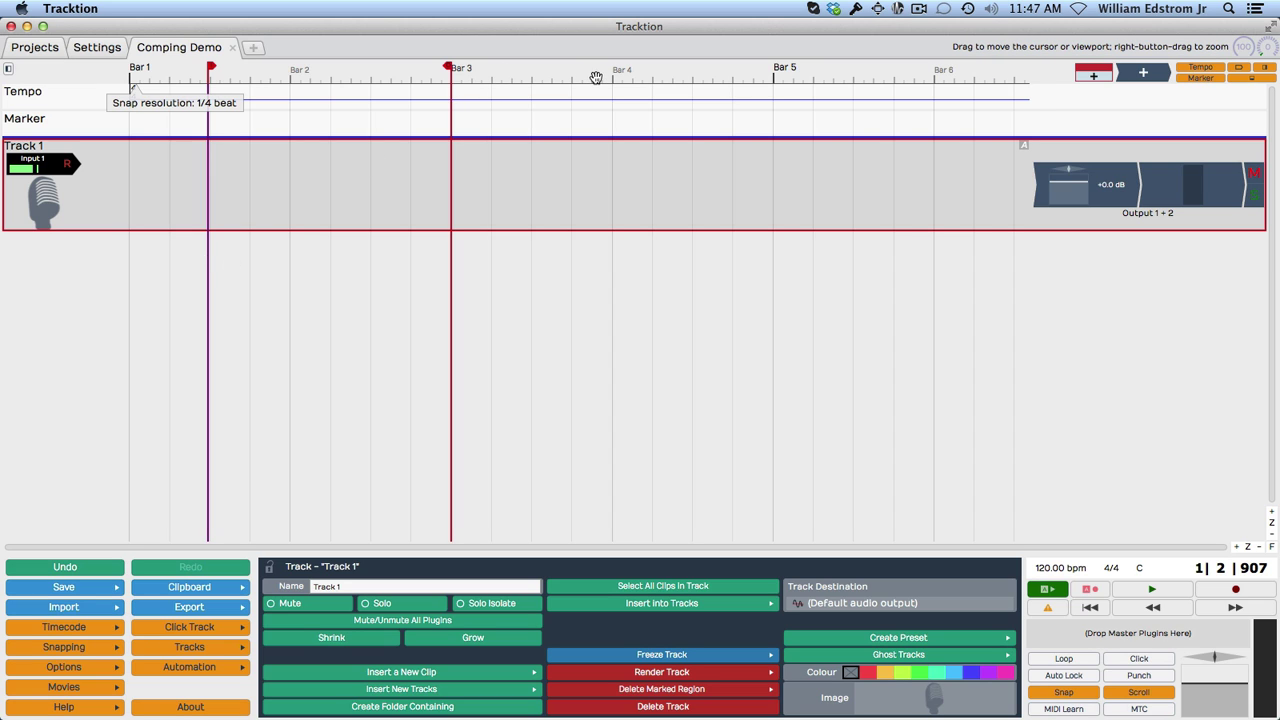
{"action": "left_click", "coordinate": [608, 268]}
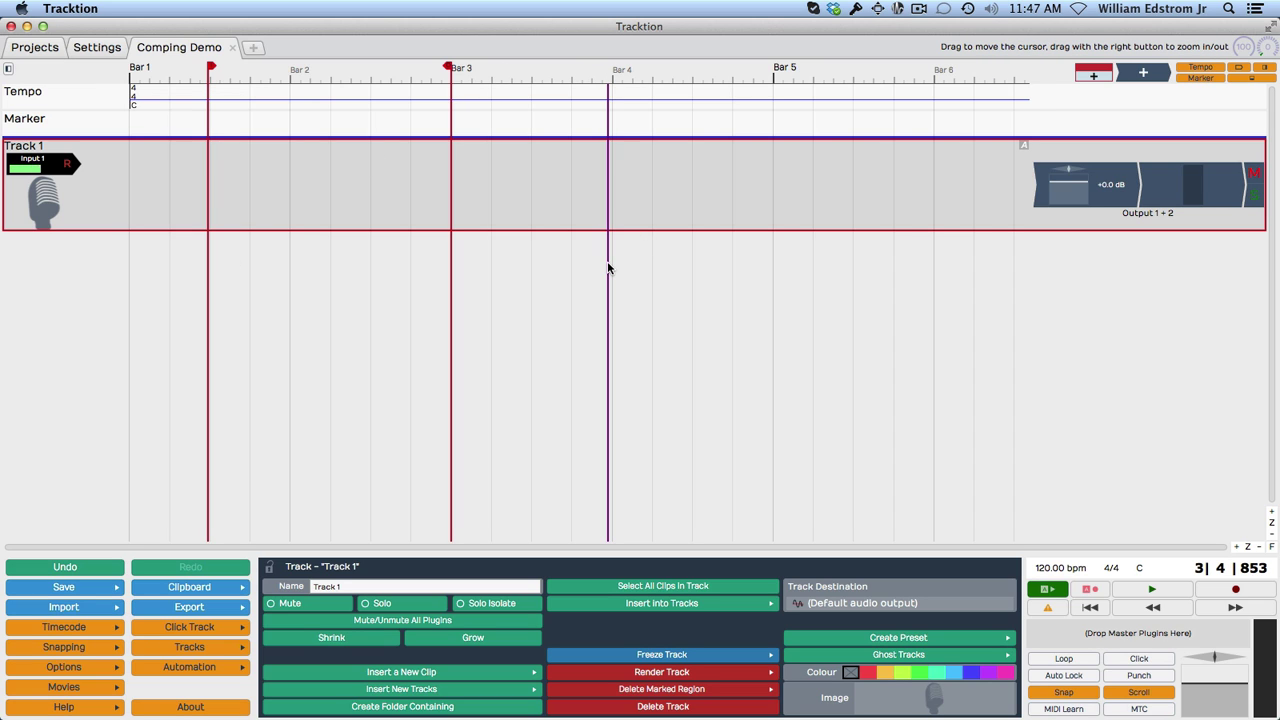
{"action": "key", "text": "o"}
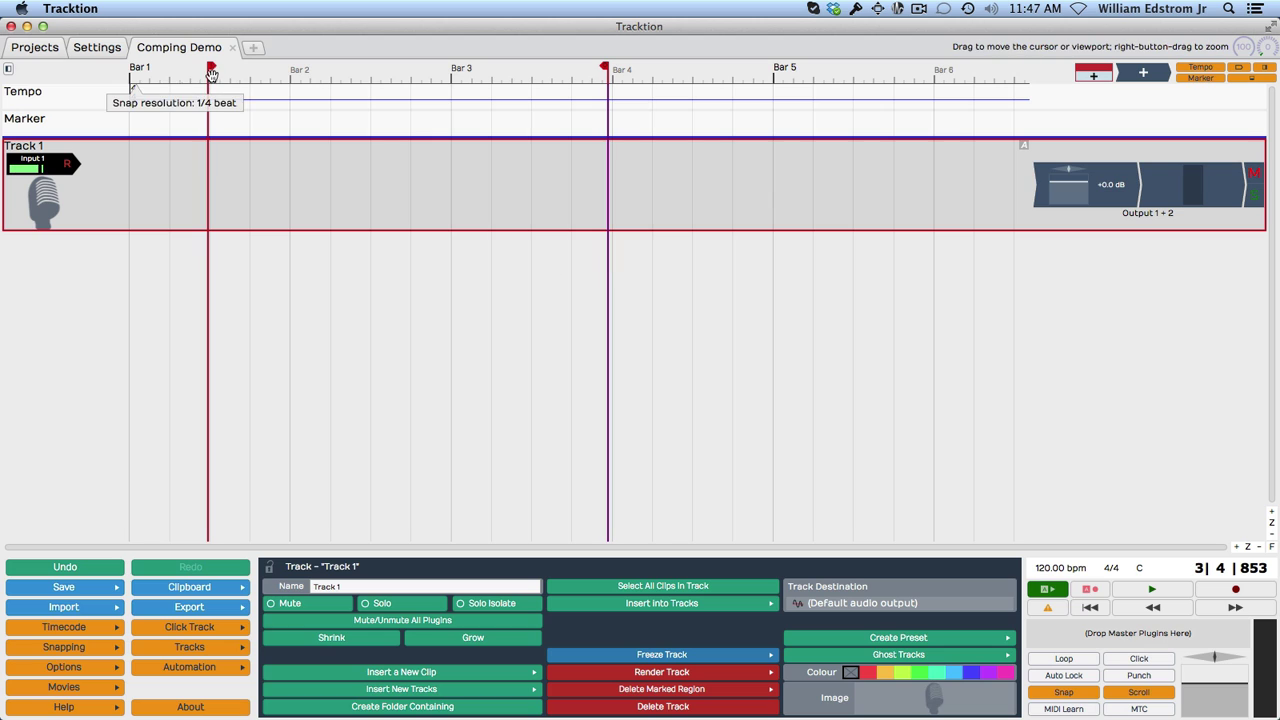
{"action": "left_click_drag", "start_coordinate": [211, 68], "coordinate": [130, 68]}
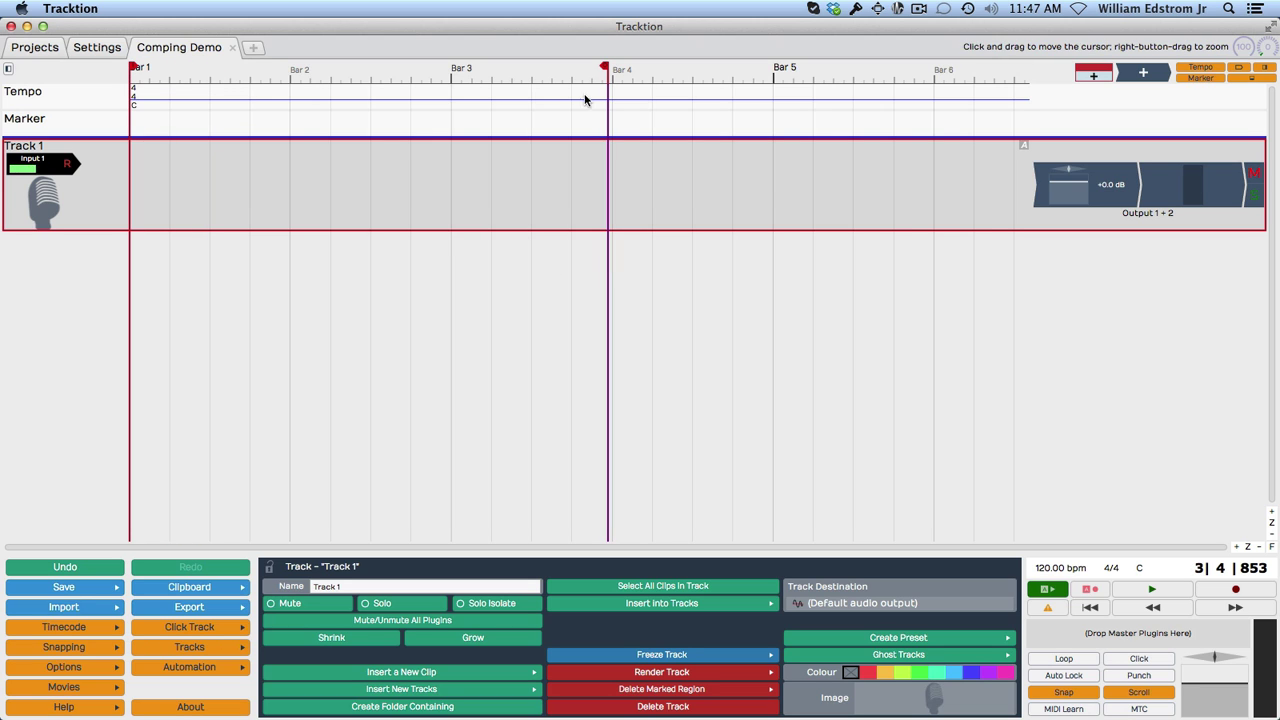
{"action": "left_click_drag", "start_coordinate": [606, 70], "coordinate": [450, 66]}
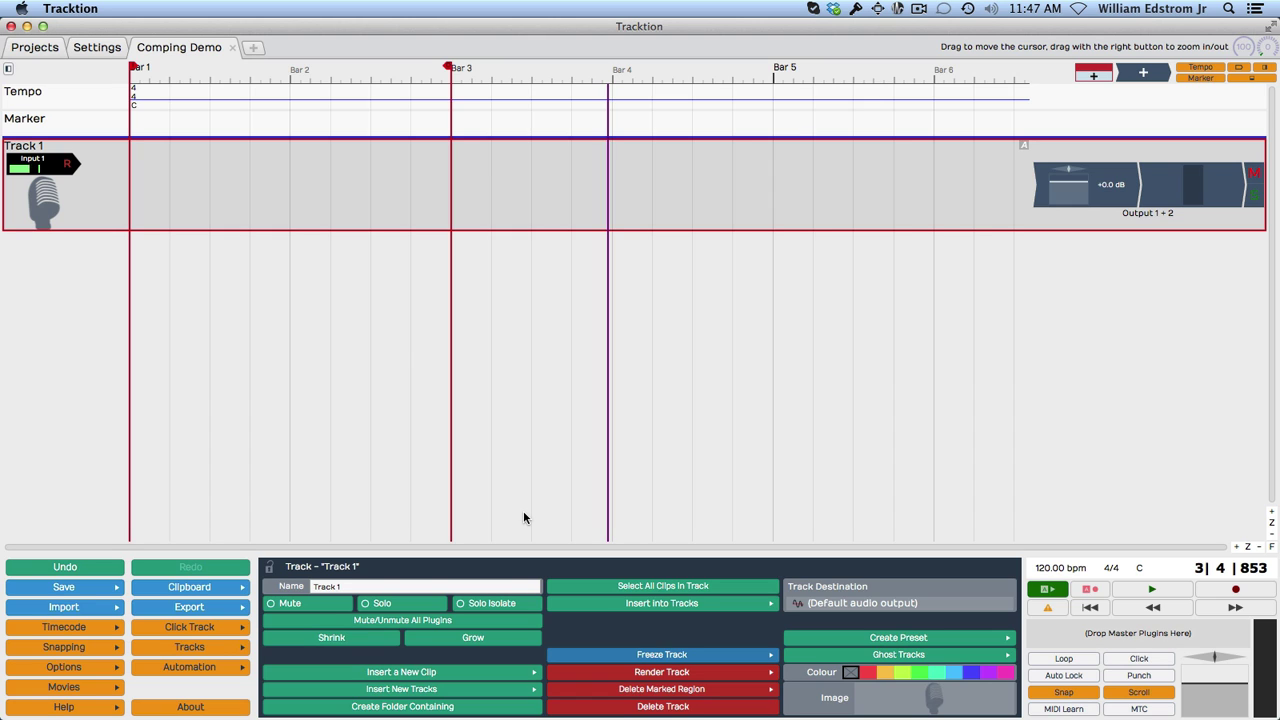
- Arm Track 1 for recording, turn looping on, and return the playhead to 1|1|000
{"action": "left_click", "coordinate": [67, 166]}
{"action": "left_click", "coordinate": [1060, 662]}
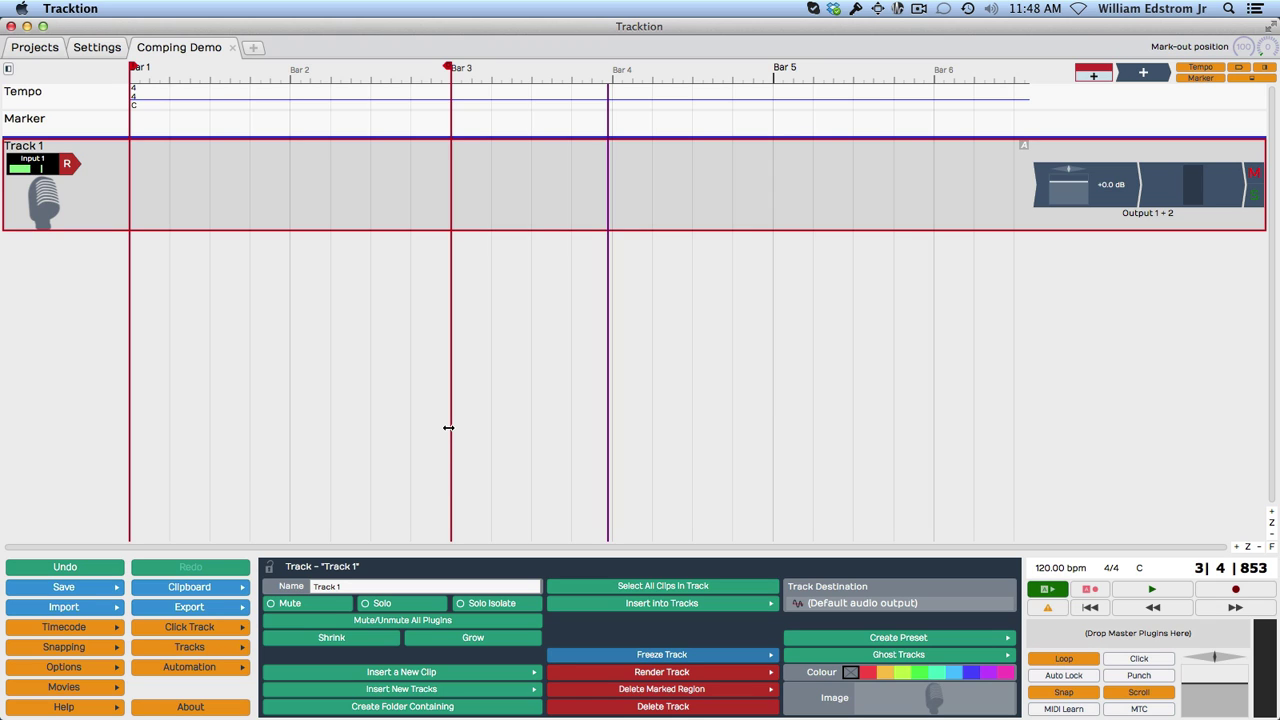
{"action": "key", "text": "Home"}
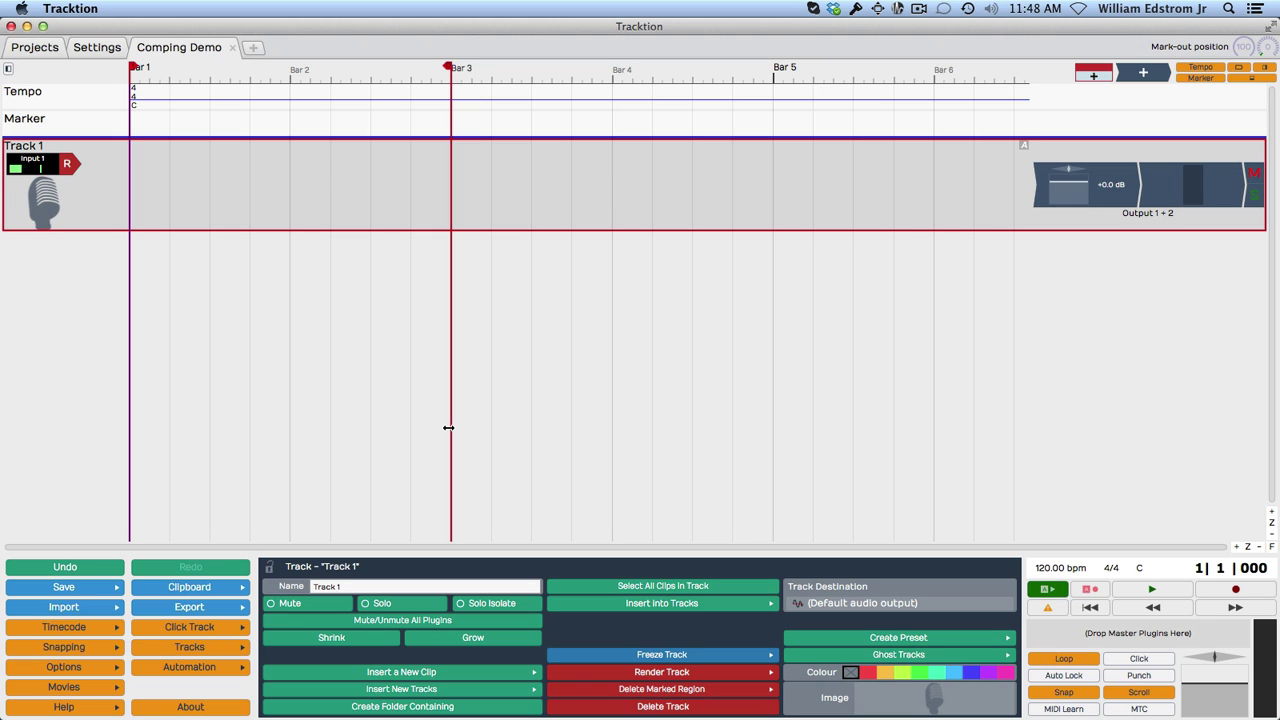
- Record several looped passes over bars 1–3 on Track 1, then stop recording
{"action": "key", "text": "r"}
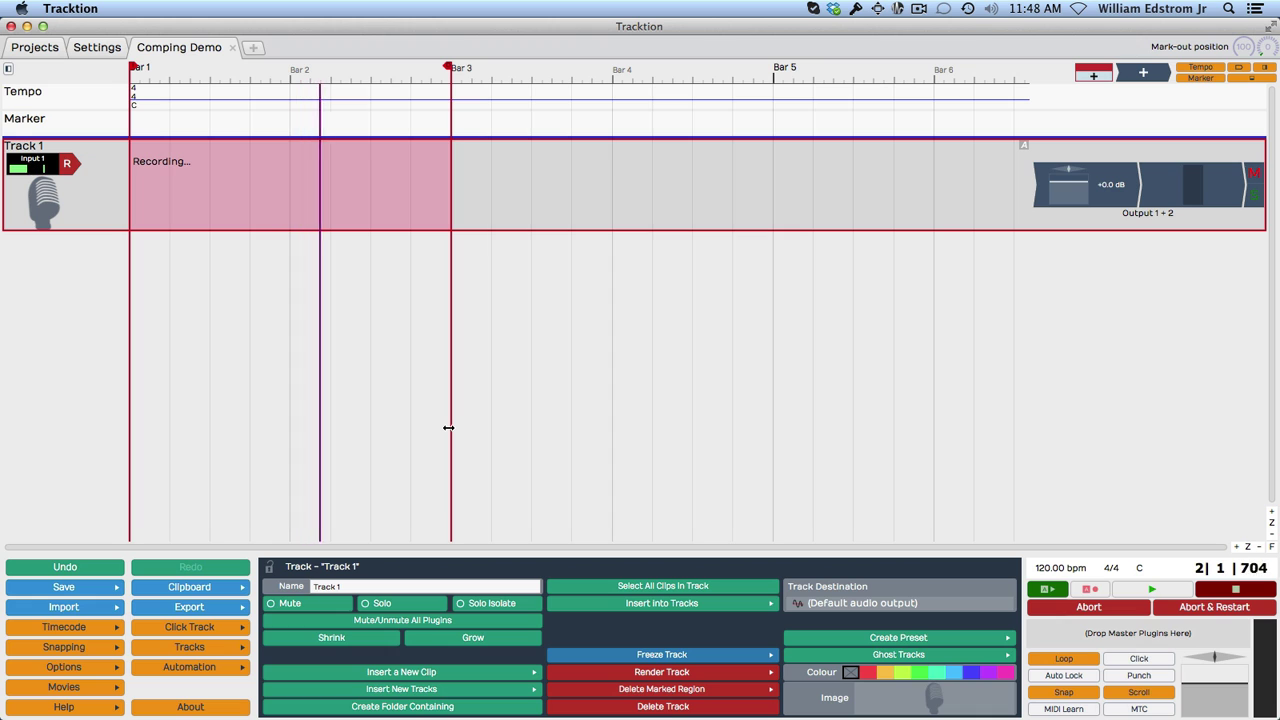
{"action": "left_click", "coordinate": [1236, 591]}
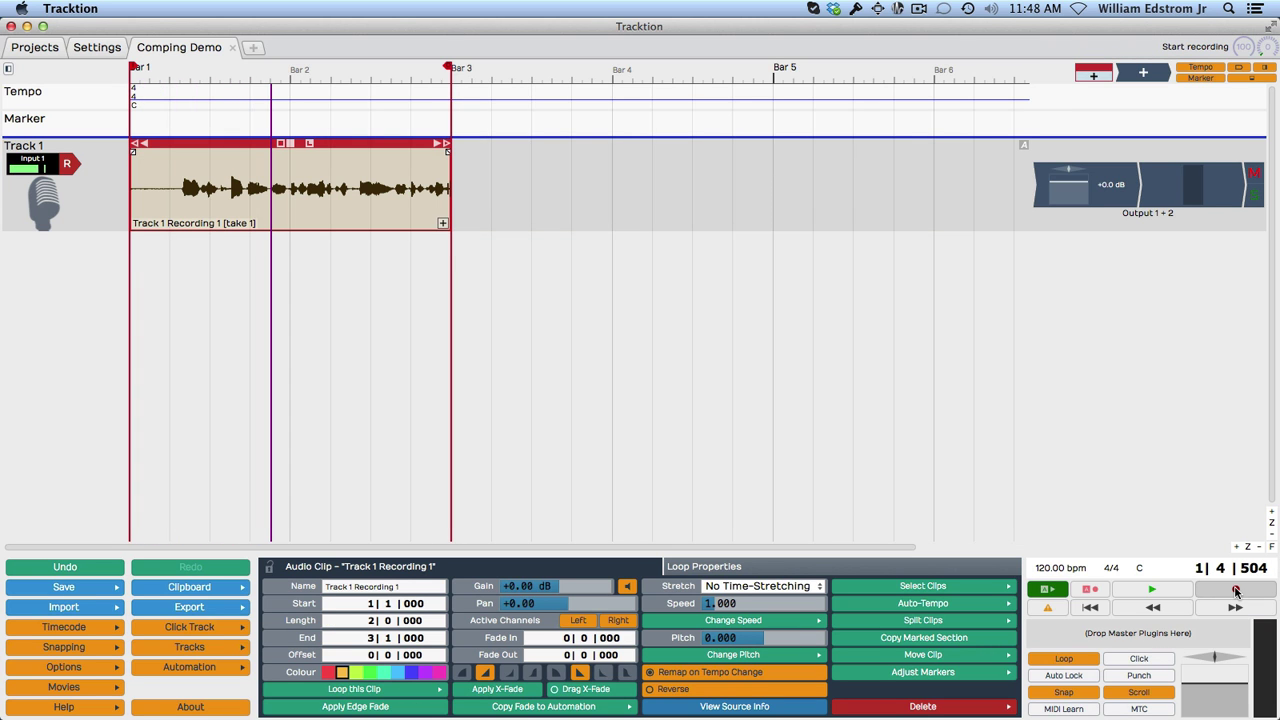
- Switch the clip's active take to take 4, then to take 6
{"action": "left_click", "coordinate": [443, 224]}
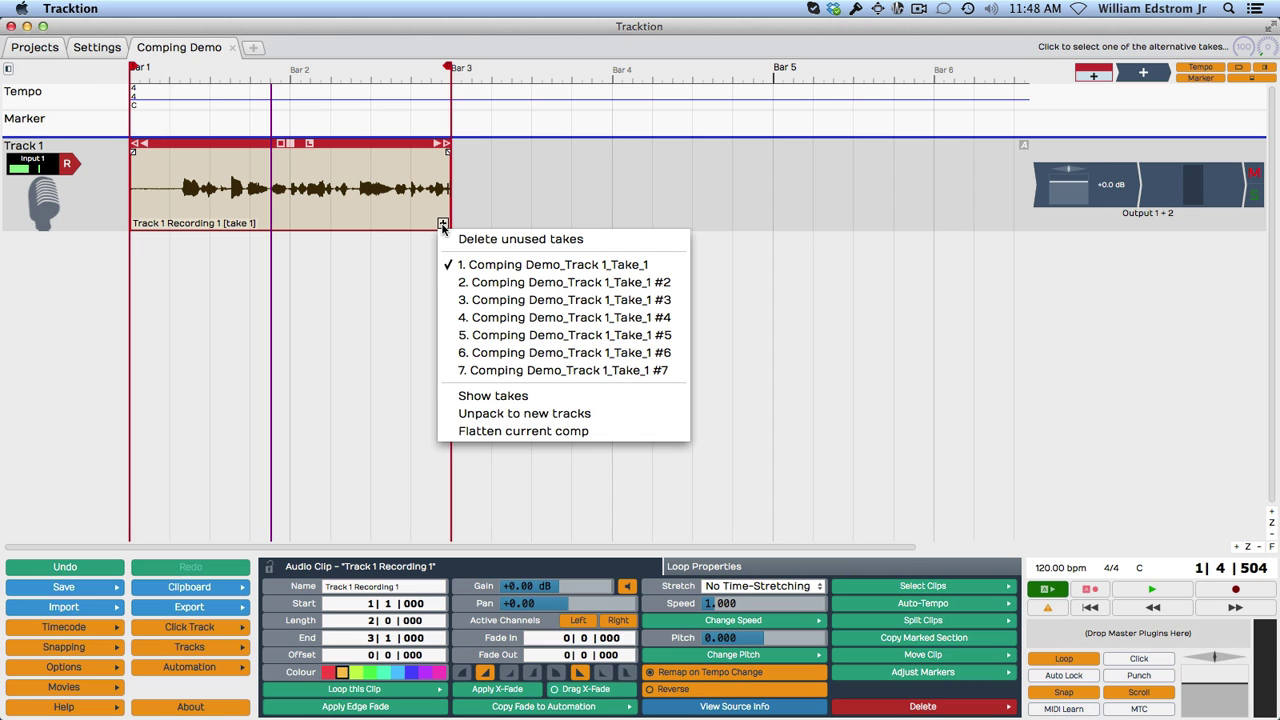
{"action": "left_click", "coordinate": [483, 317]}
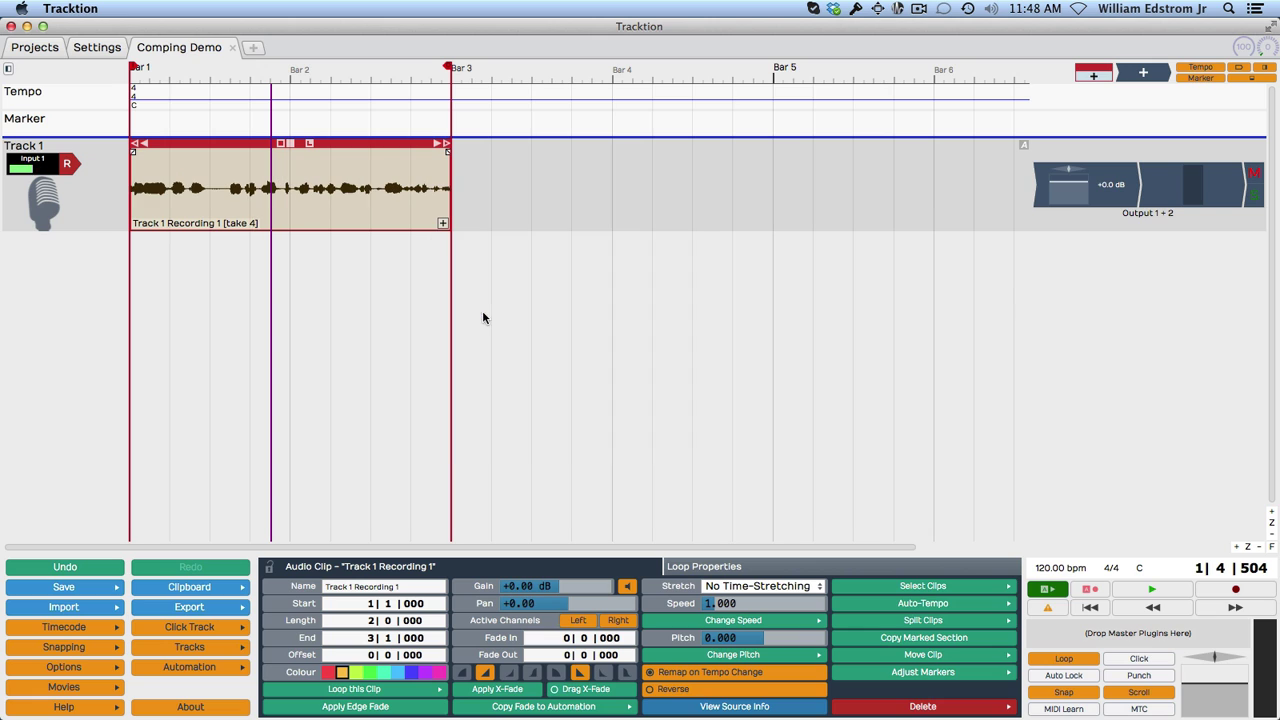
{"action": "left_click", "coordinate": [443, 223]}
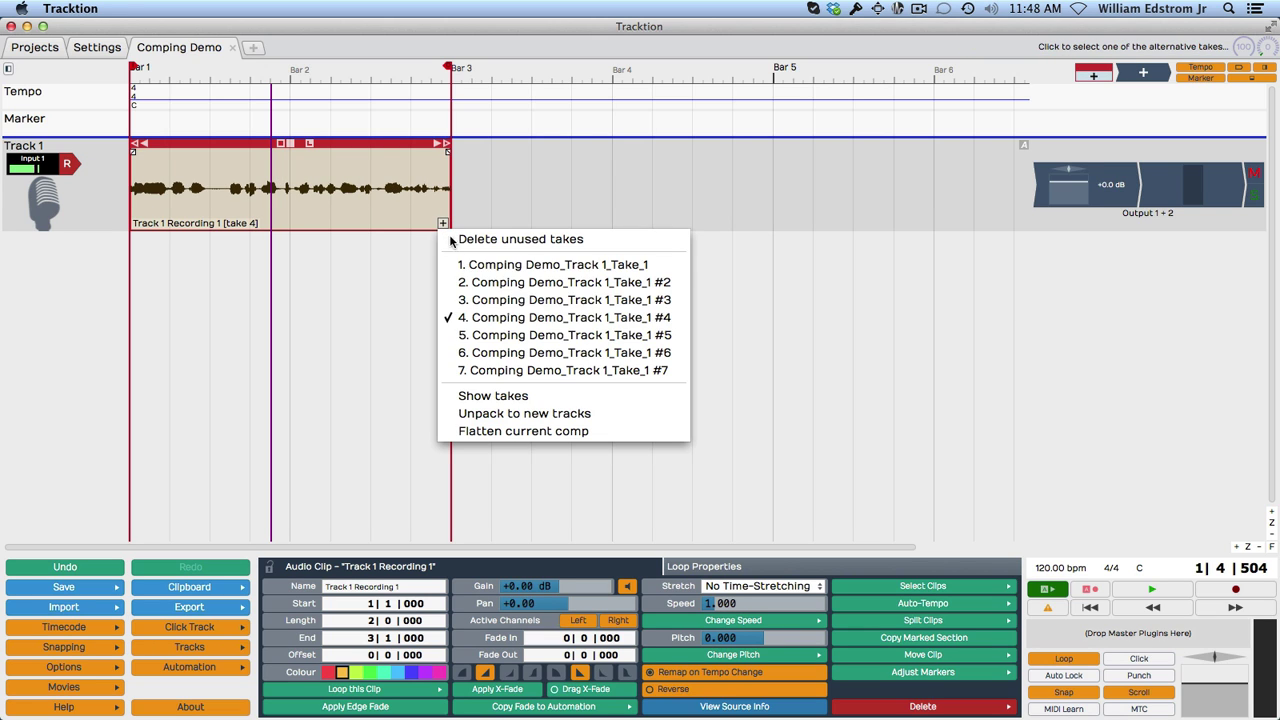
{"action": "left_click", "coordinate": [483, 353]}
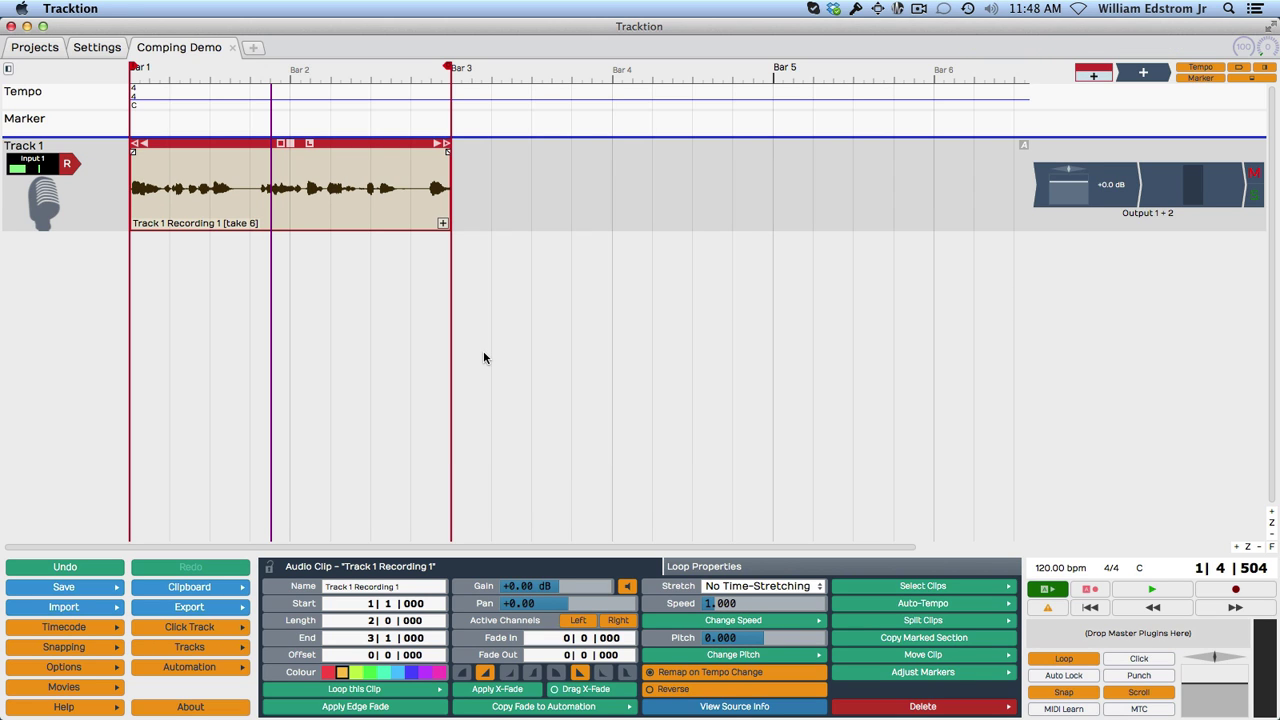
{"action": "left_click", "coordinate": [443, 223]}
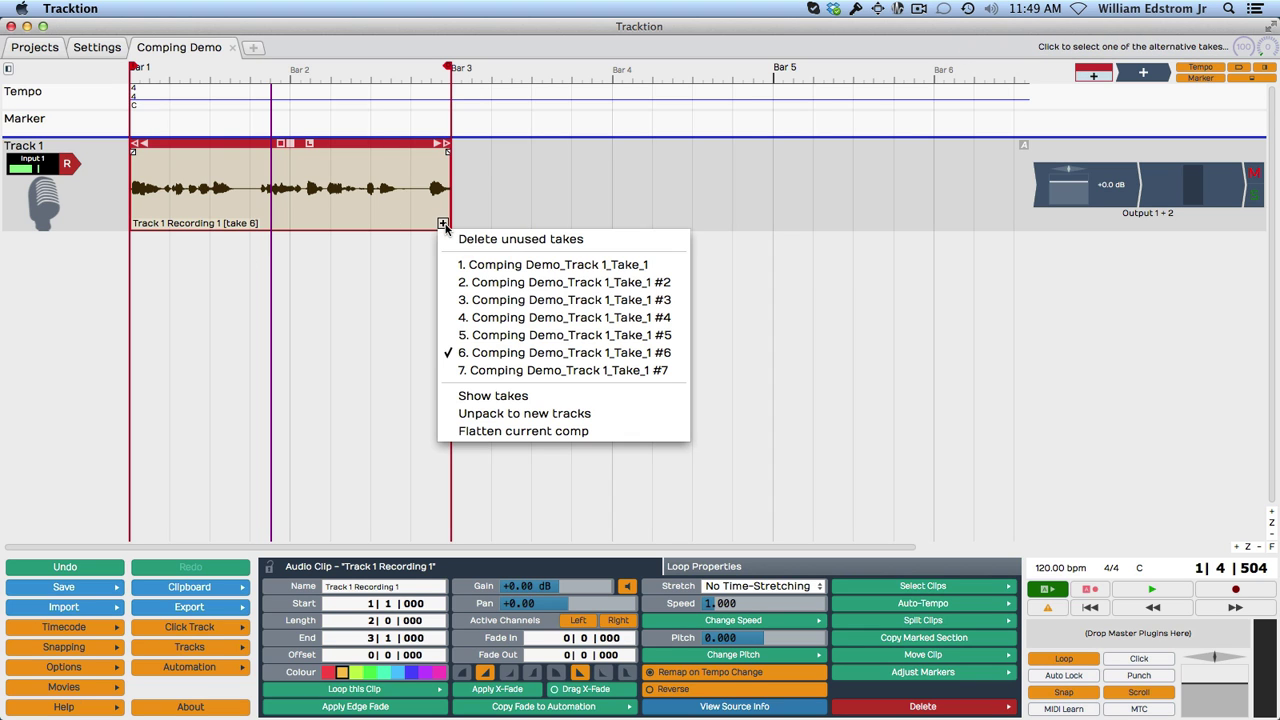
- Show each take in its own lane and zoom the timeline in on bars 1–3
{"action": "left_click", "coordinate": [494, 397]}
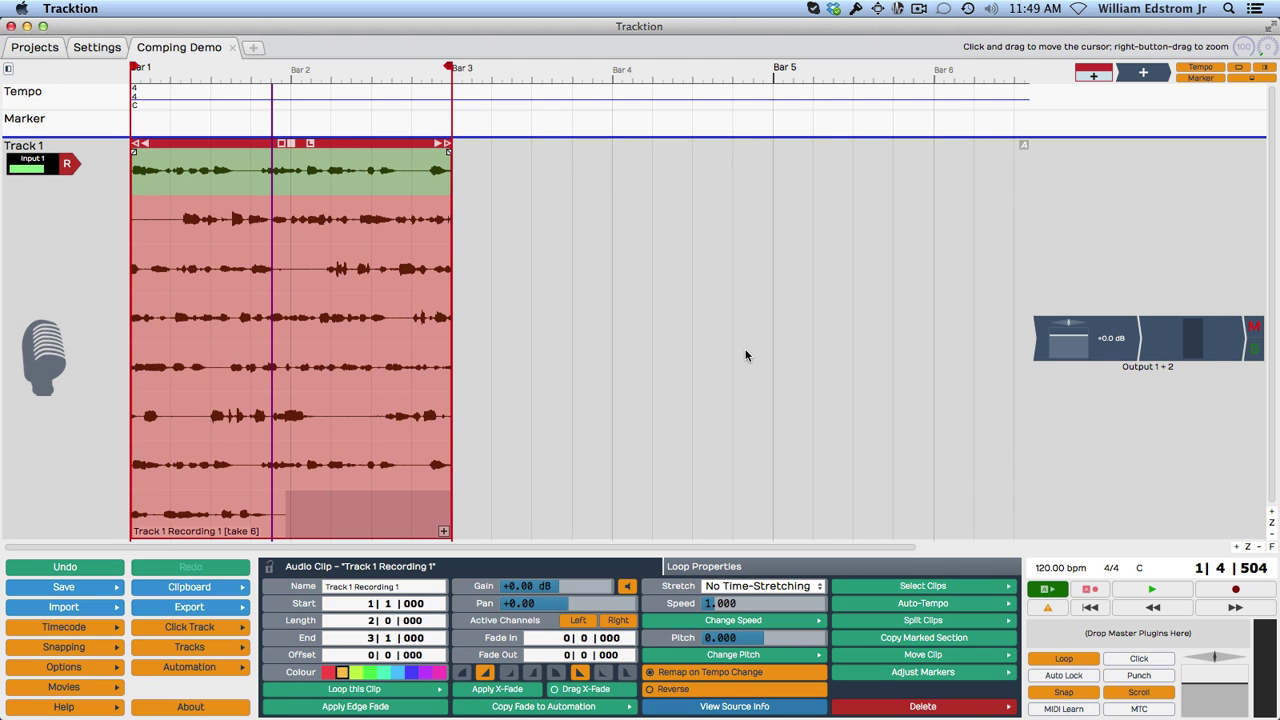
{"action": "left_click_drag", "start_coordinate": [209, 77], "coordinate": [399, 72]}
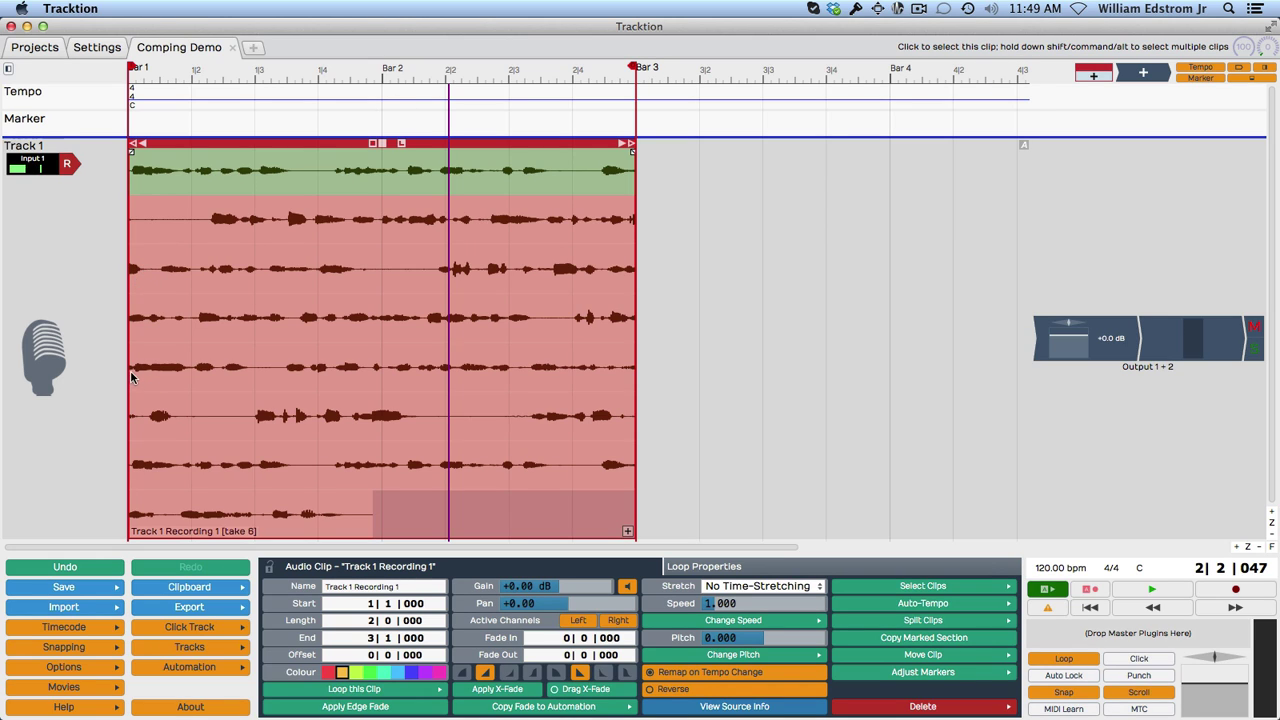
- Mark comp sections from the second, third, sixth and bottom take lanes around bar 2, then nudge the sixth-lane section
{"action": "left_click_drag", "start_coordinate": [131, 377], "coordinate": [251, 392]}
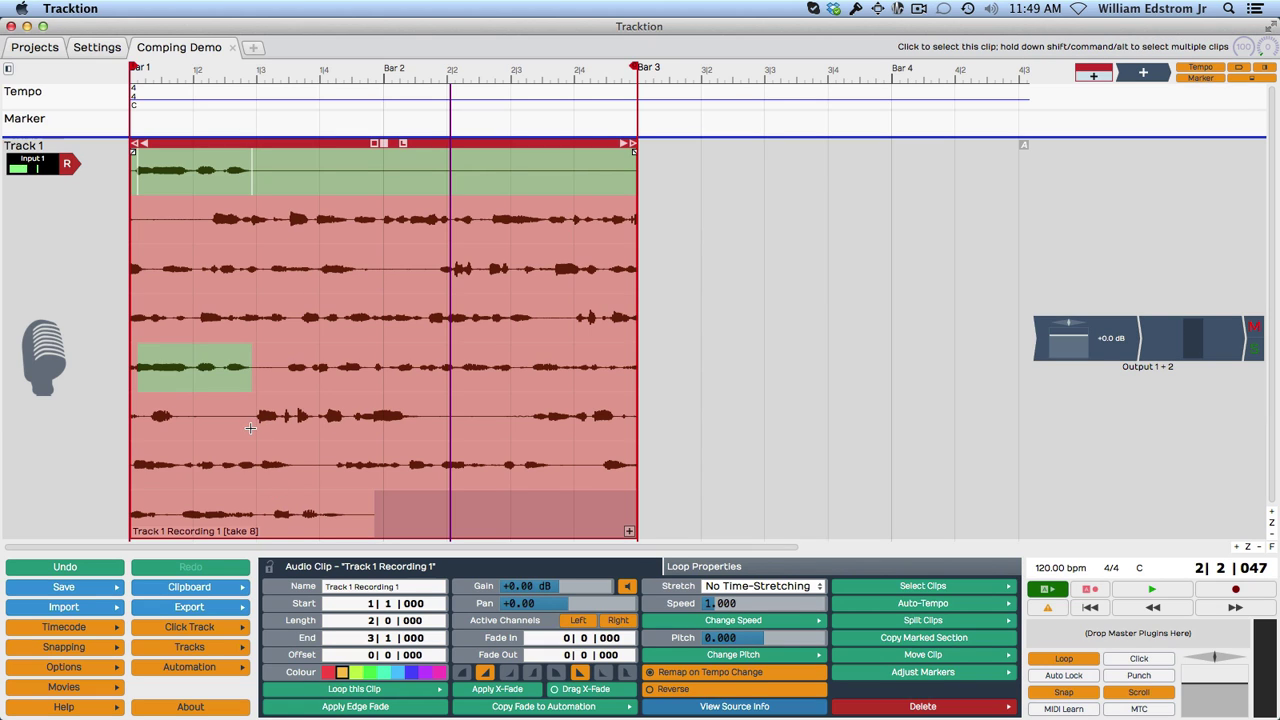
{"action": "left_click_drag", "start_coordinate": [250, 427], "coordinate": [409, 435]}
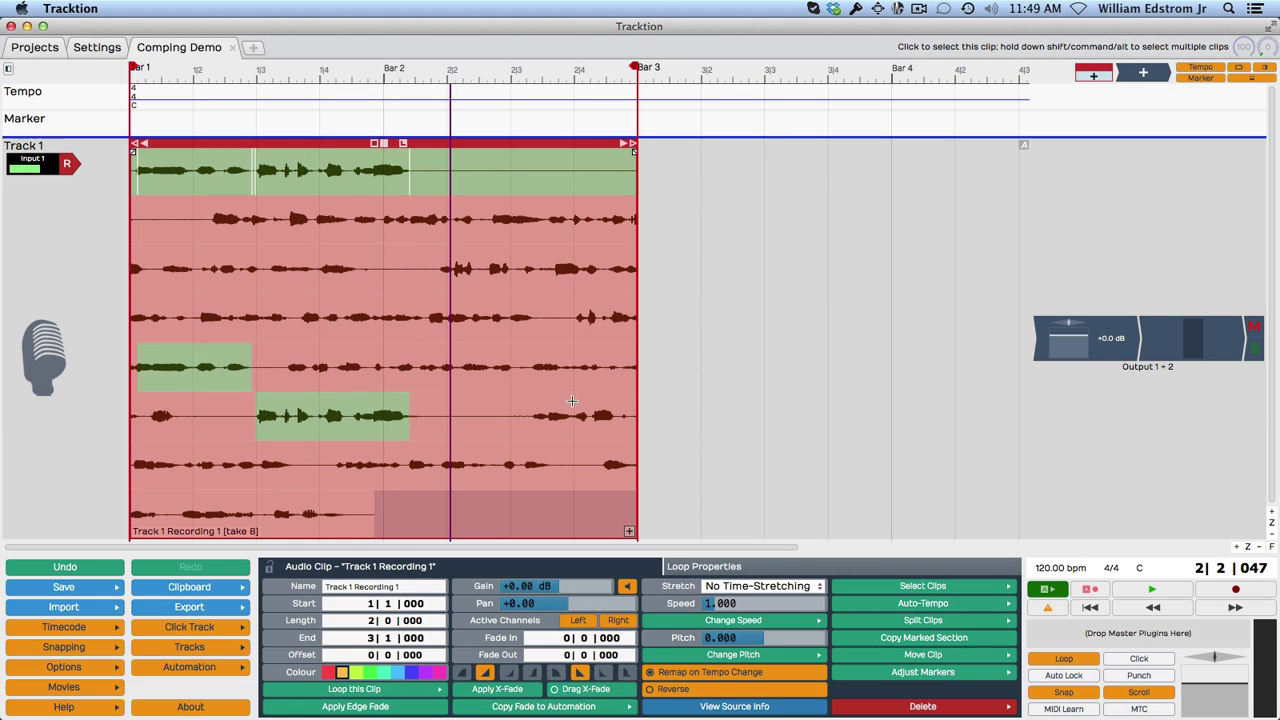
{"action": "left_click_drag", "start_coordinate": [512, 437], "coordinate": [624, 437]}
{"action": "left_click_drag", "start_coordinate": [438, 280], "coordinate": [513, 279]}
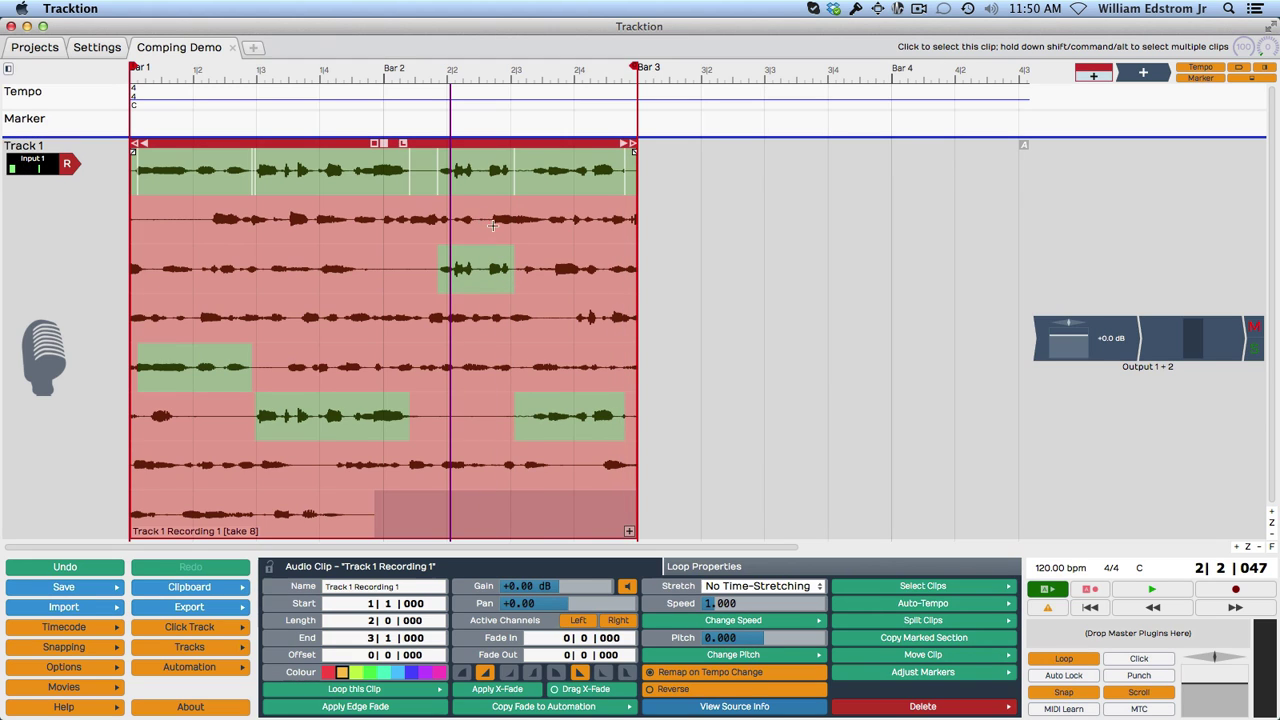
{"action": "left_click_drag", "start_coordinate": [491, 223], "coordinate": [548, 225]}
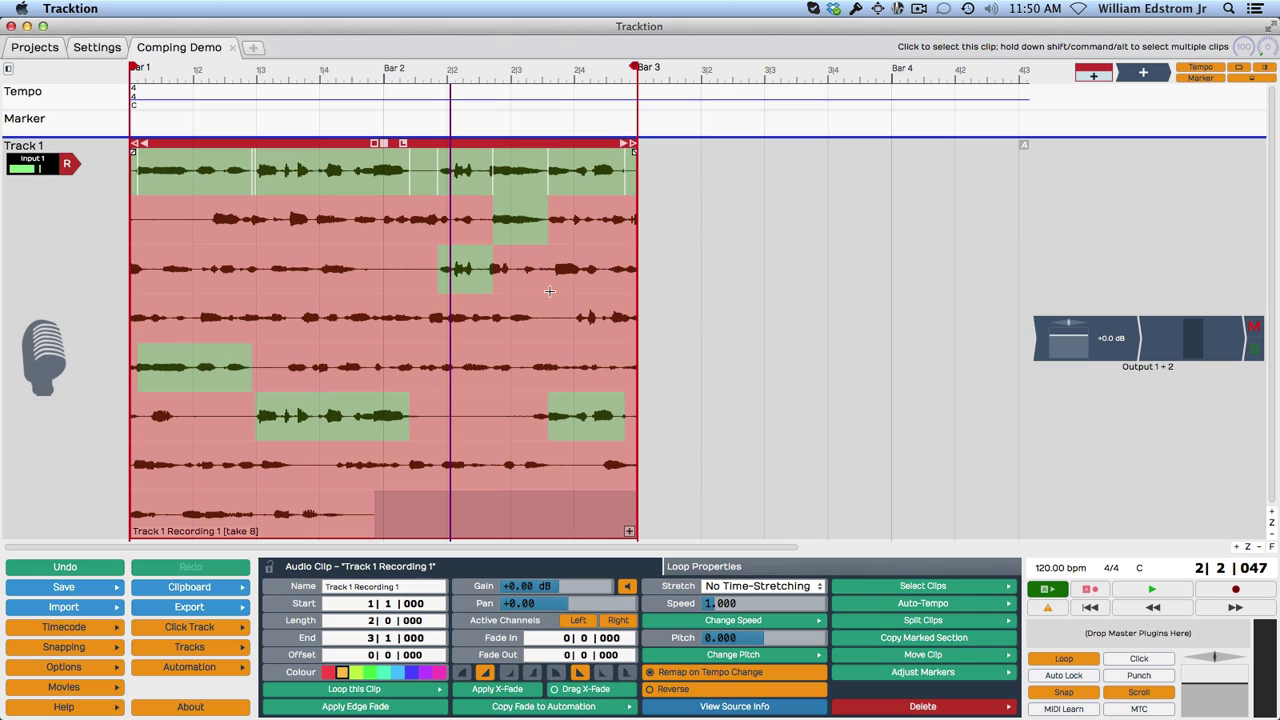
{"action": "left_click_drag", "start_coordinate": [550, 288], "coordinate": [615, 288]}
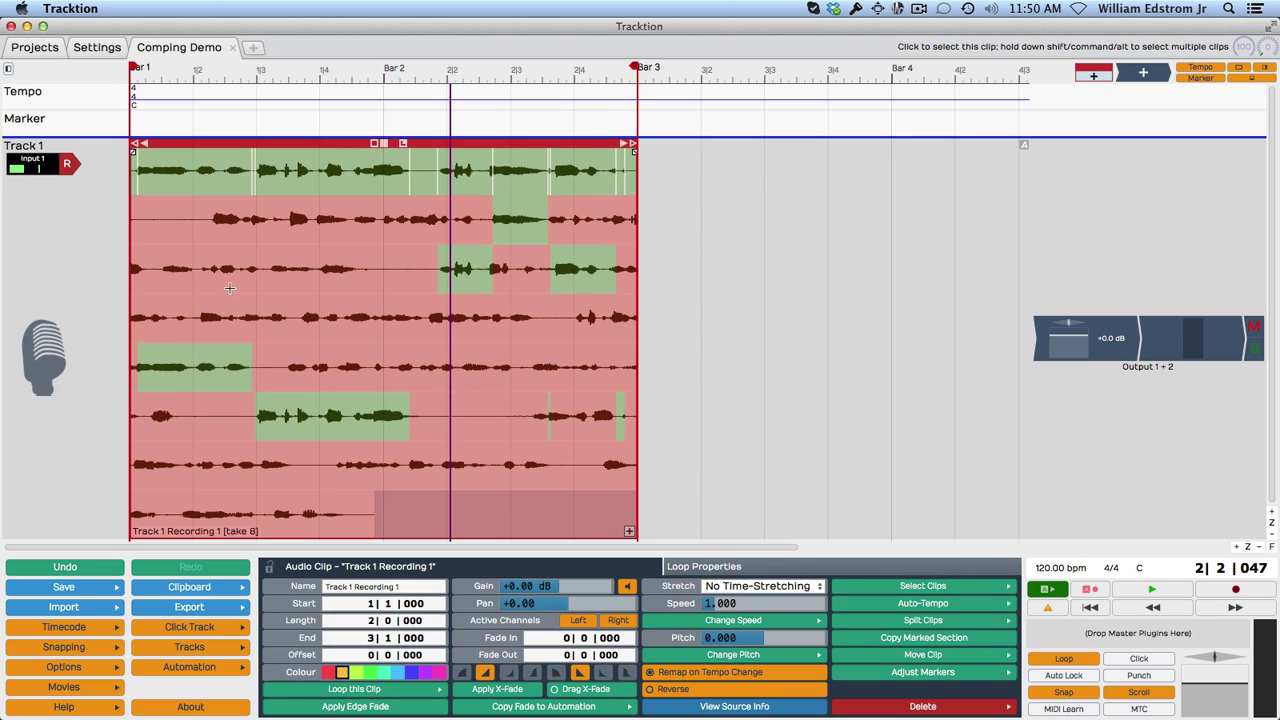
{"action": "left_click_drag", "start_coordinate": [262, 515], "coordinate": [320, 521]}
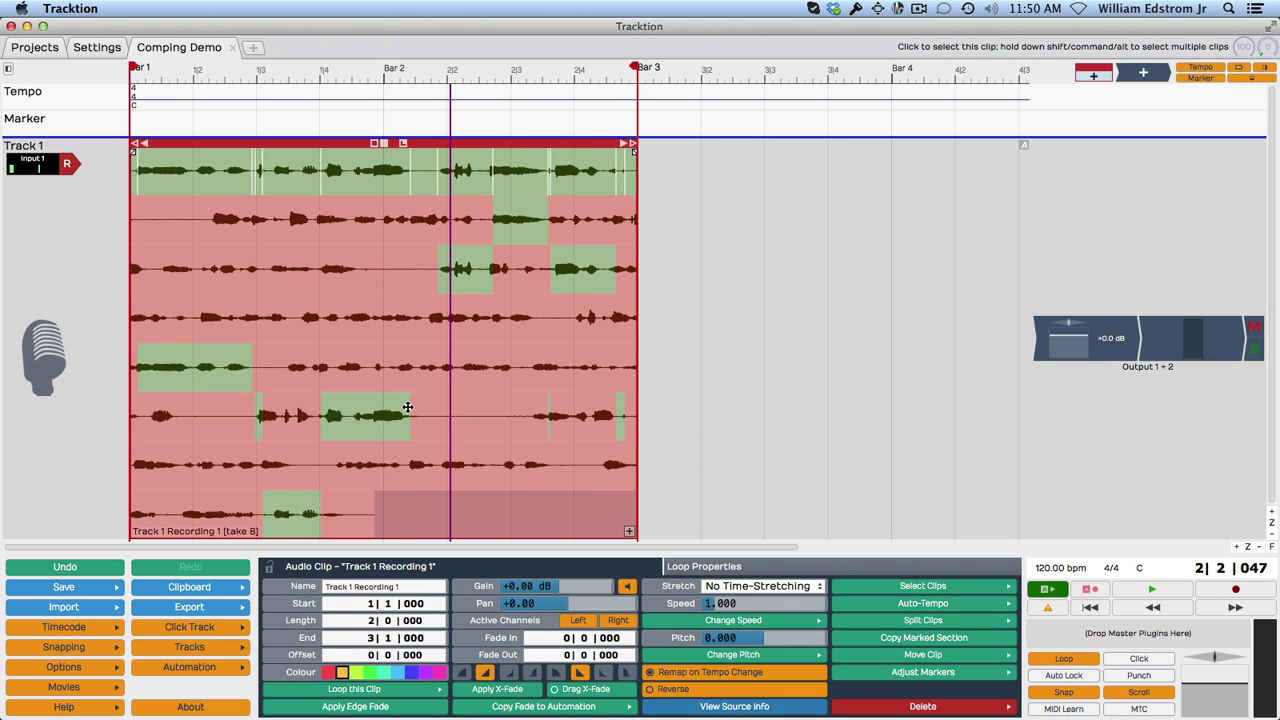
{"action": "mouse_move", "coordinate": [407, 407]}
{"action": "left_mouse_down"}
{"action": "mouse_move", "coordinate": [420, 407]}
{"action": "mouse_move", "coordinate": [384, 418]}
{"action": "mouse_move", "coordinate": [426, 411]}
{"action": "mouse_move", "coordinate": [410, 411]}
{"action": "left_mouse_up"}
- Audition each take lane for the beat 1|4 to bar 2 passage, keeping the fourth lane
{"action": "left_click", "coordinate": [351, 327]}
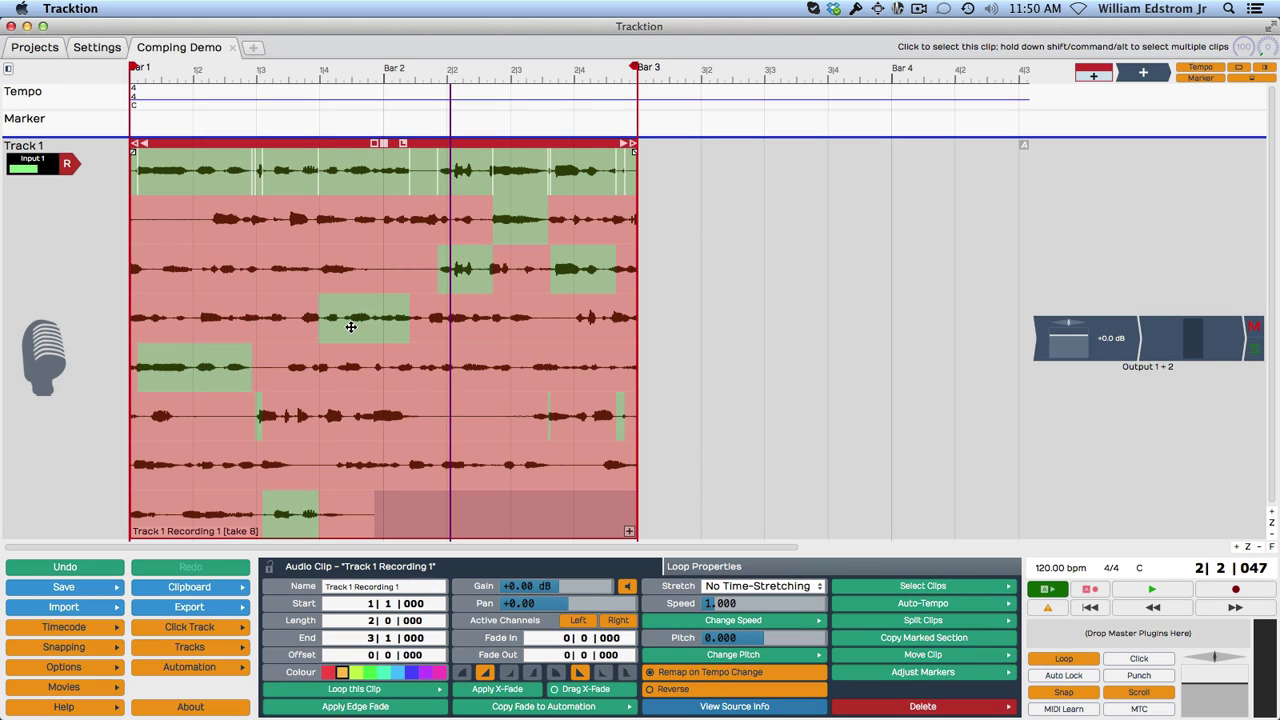
{"action": "left_click", "coordinate": [371, 421]}
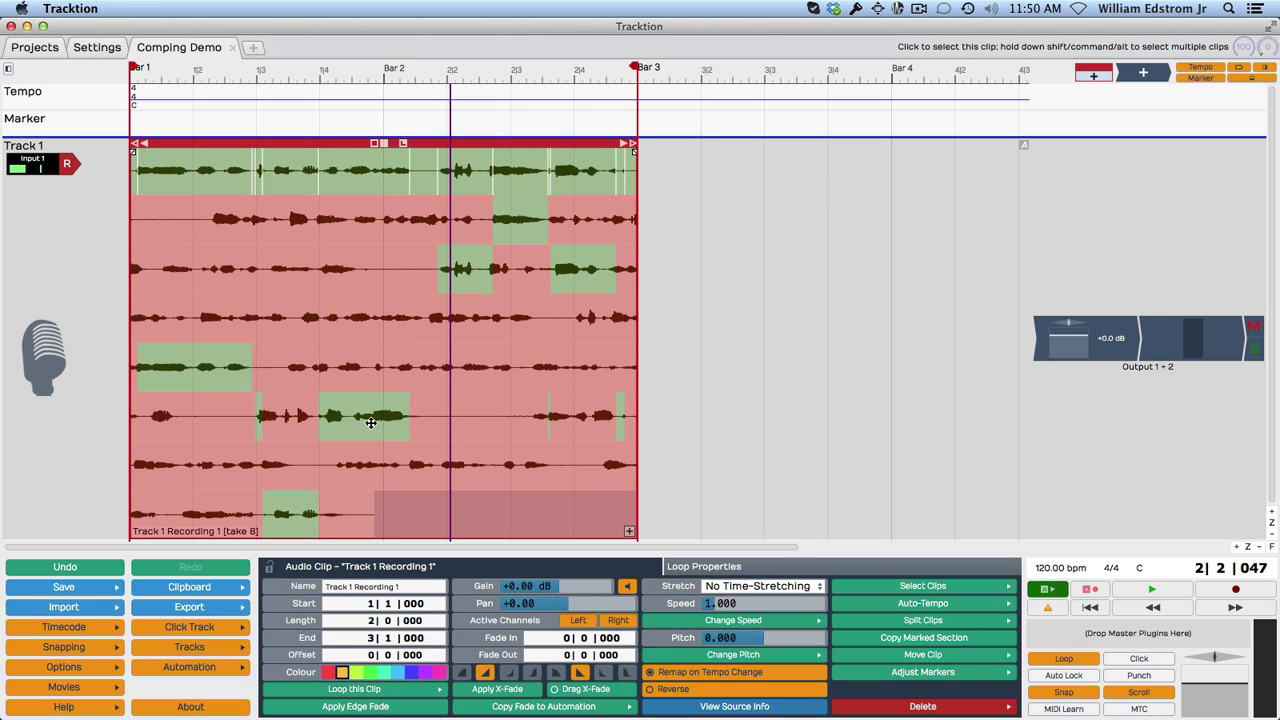
{"action": "left_click", "coordinate": [349, 320]}
{"action": "left_click", "coordinate": [346, 228]}
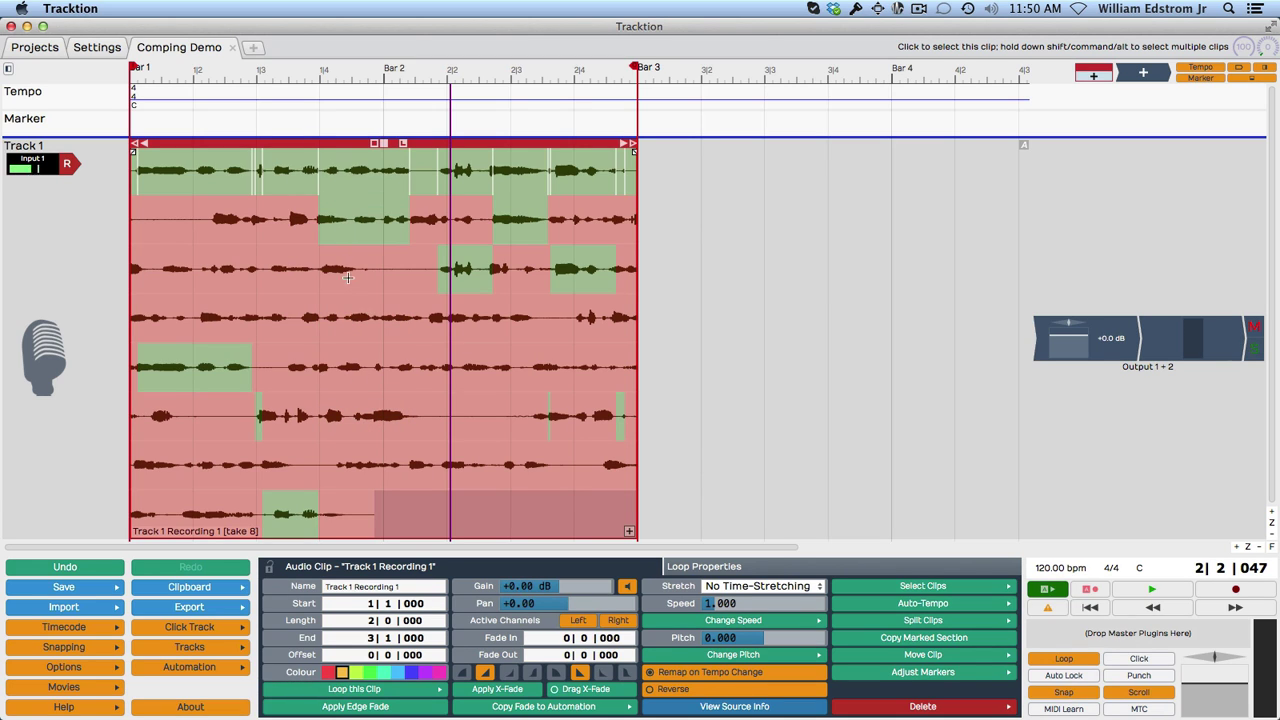
{"action": "left_click", "coordinate": [351, 278]}
{"action": "left_click", "coordinate": [359, 320]}
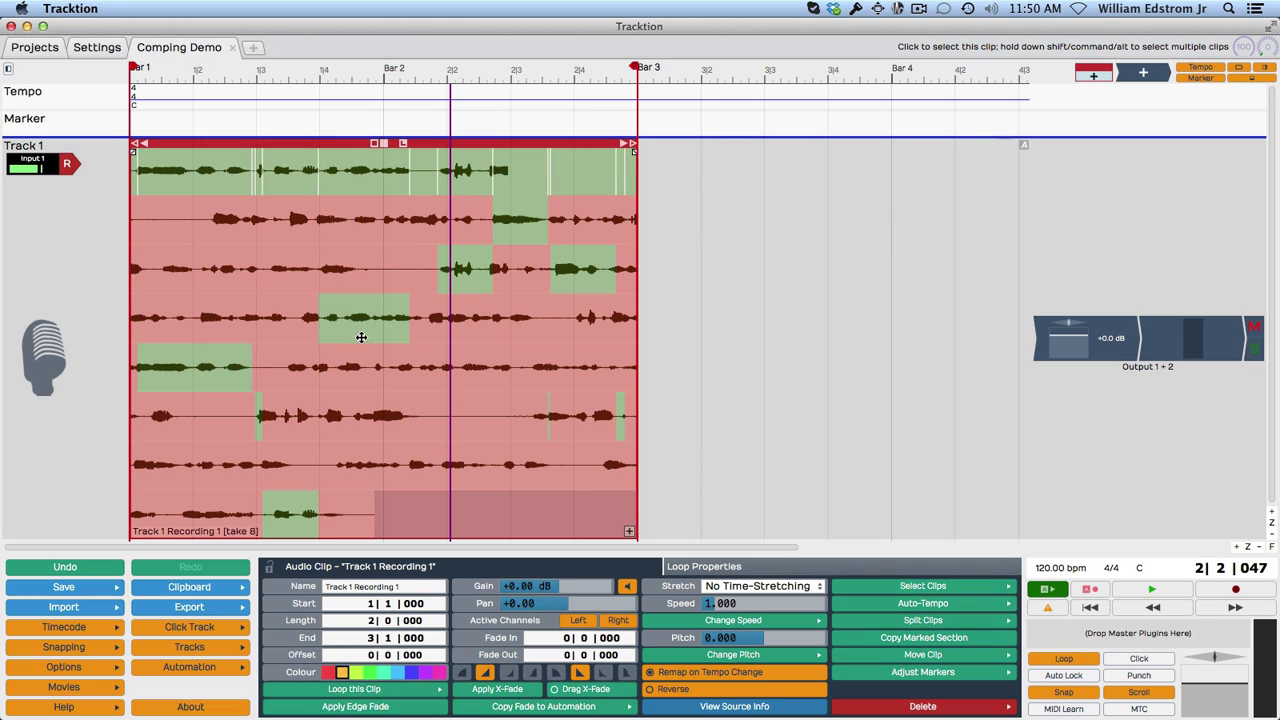
{"action": "left_click", "coordinate": [359, 380]}
{"action": "left_click", "coordinate": [366, 425]}
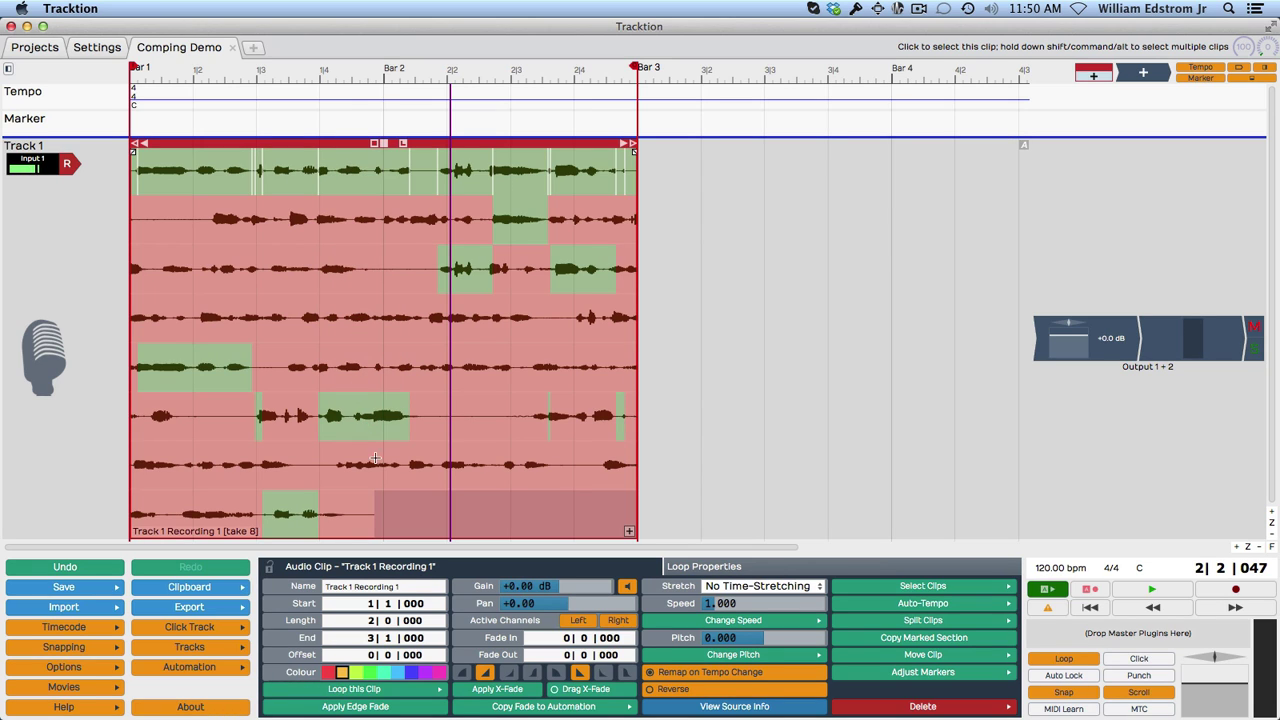
{"action": "left_click", "coordinate": [375, 464]}
{"action": "left_click", "coordinate": [354, 318]}
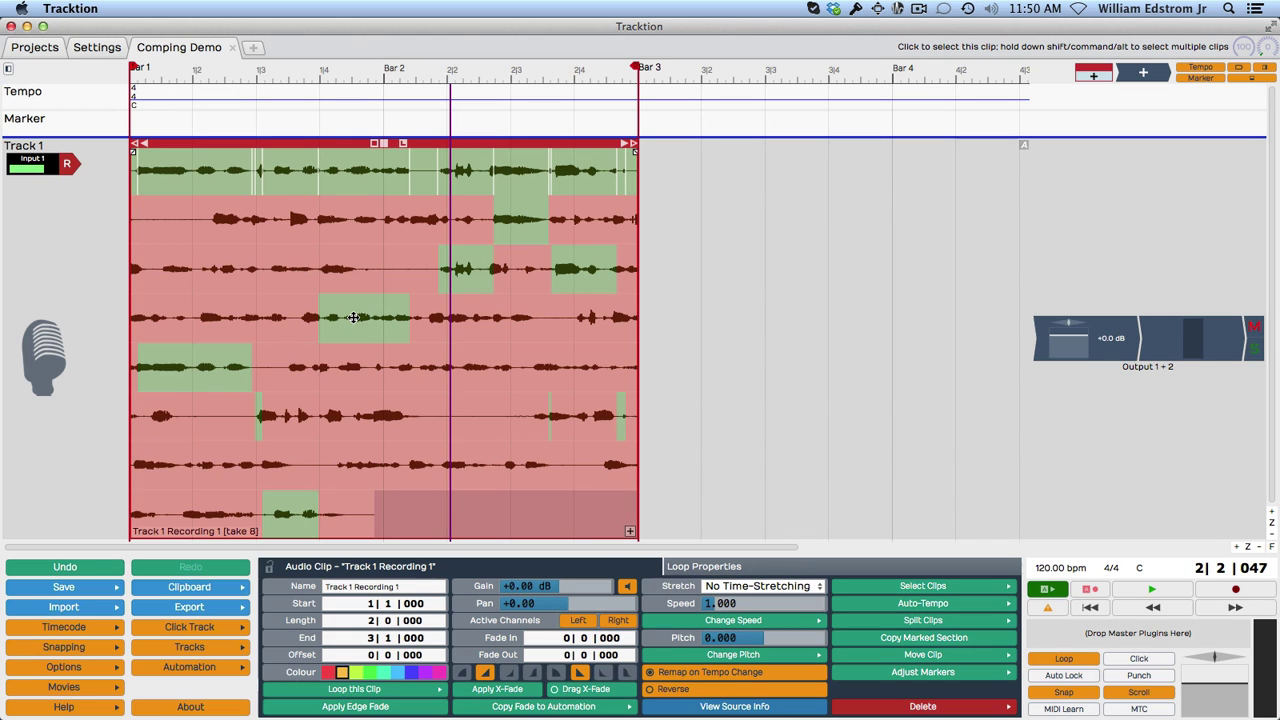
- Hide the take lanes, then play the take 8 comp from bar 1 and stop
{"action": "left_click", "coordinate": [629, 533]}
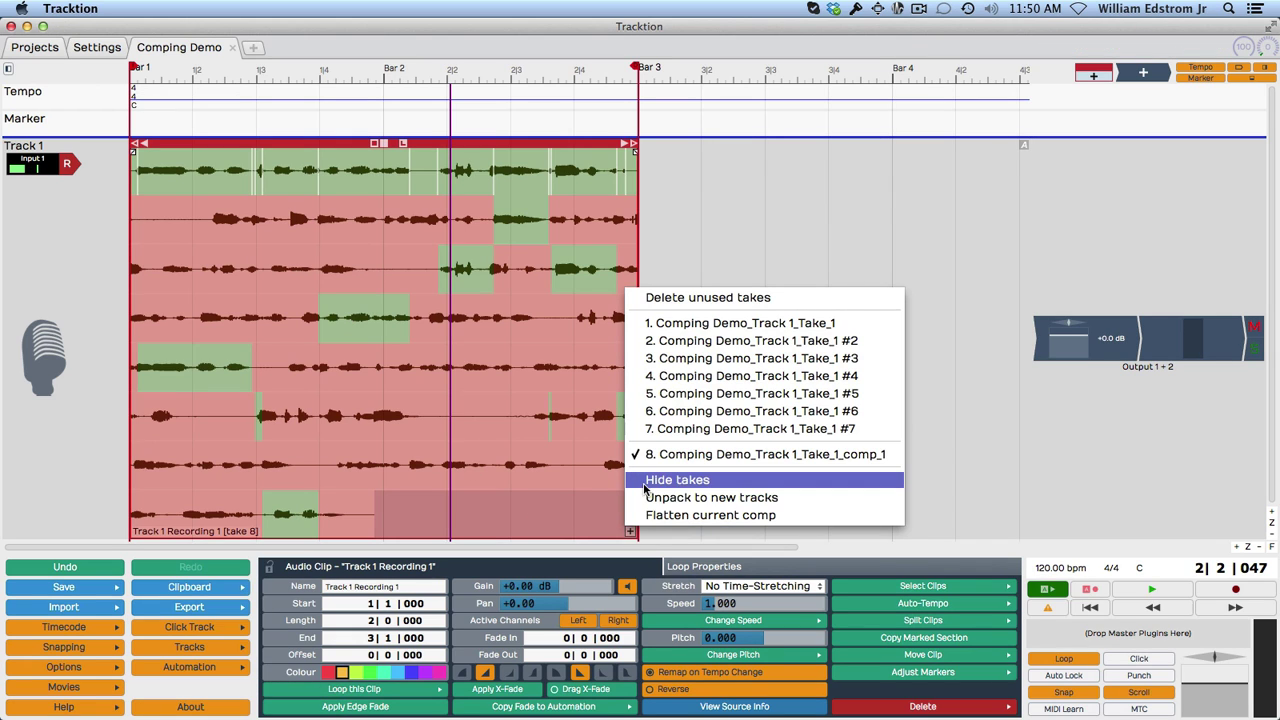
{"action": "left_click", "coordinate": [677, 480]}
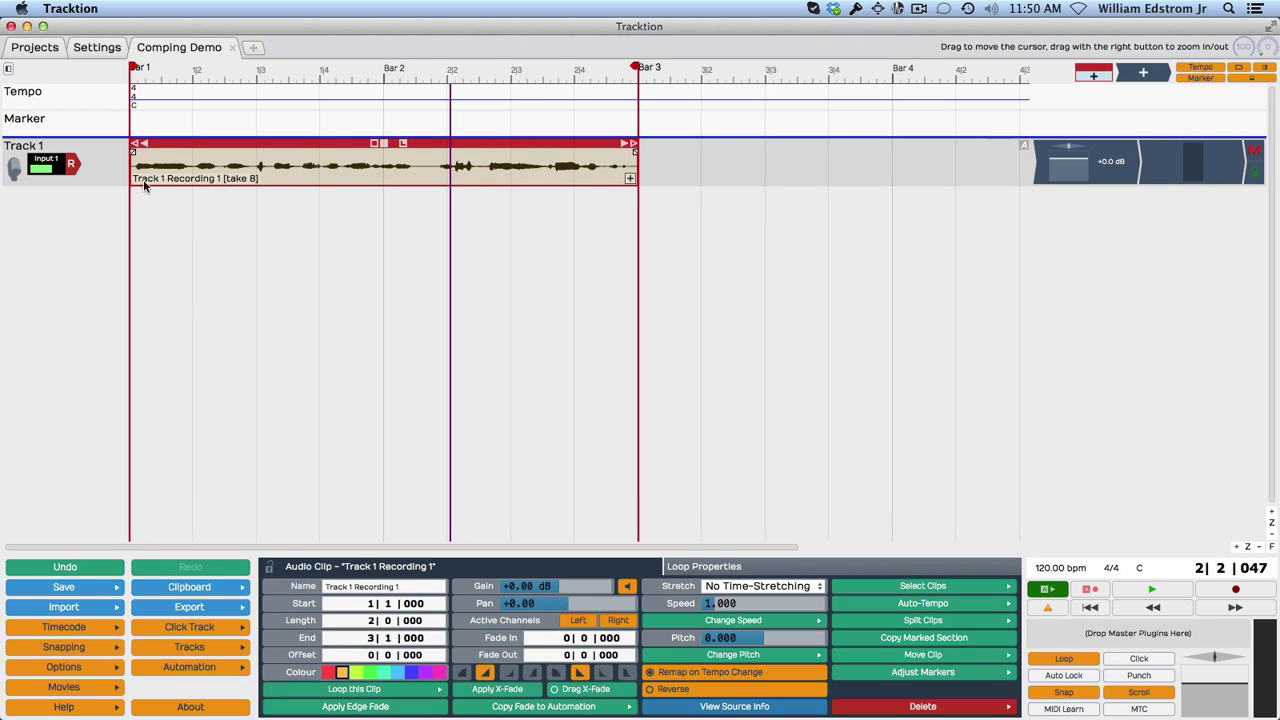
{"action": "left_click", "coordinate": [137, 121]}
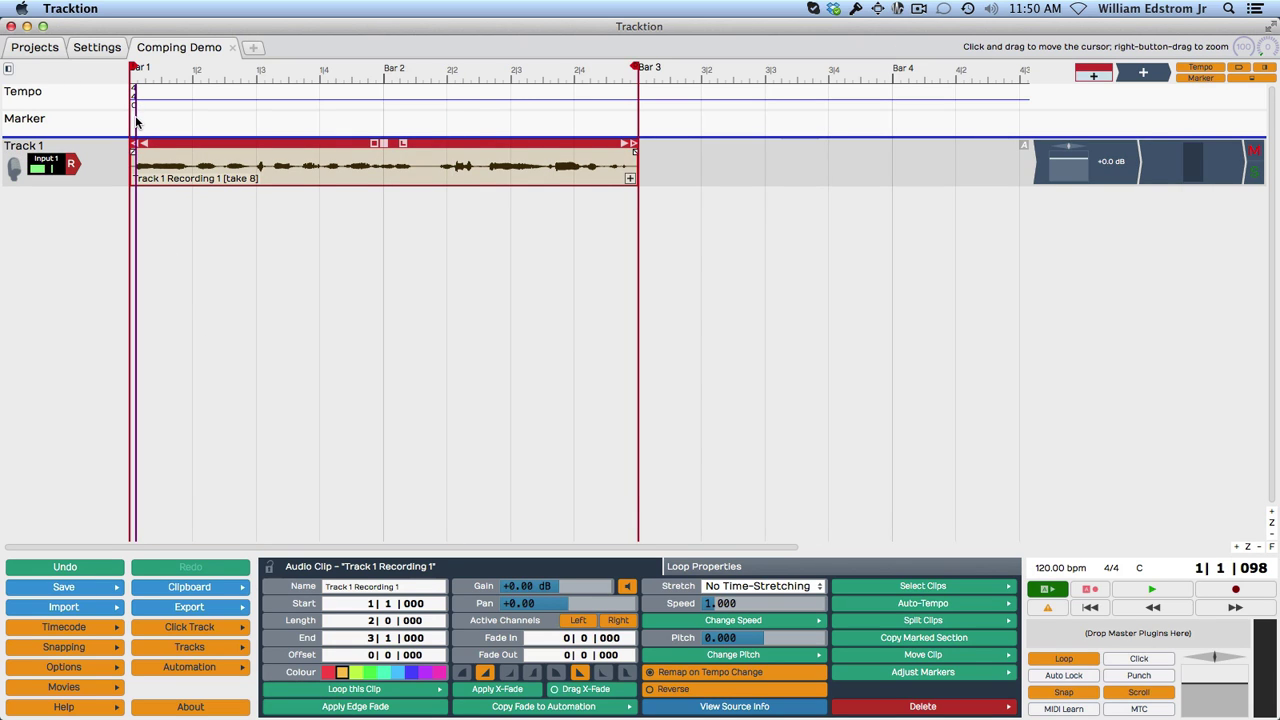
{"action": "key", "text": "space"}
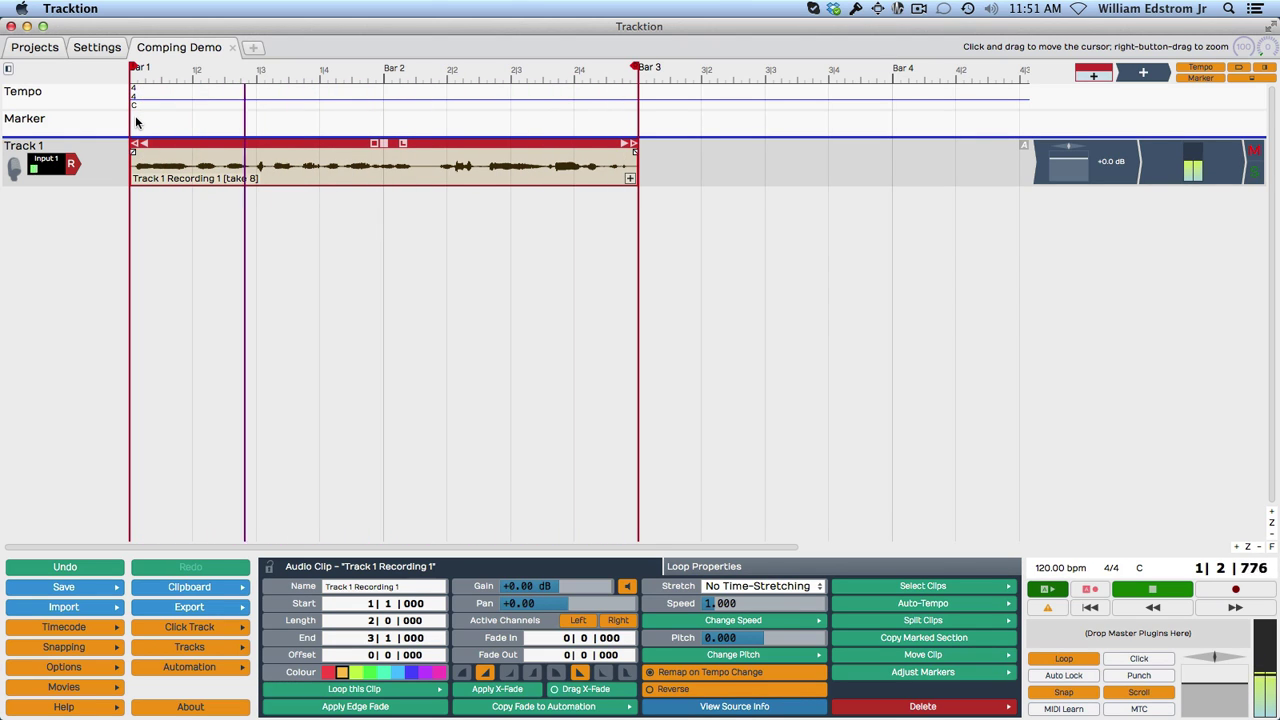
{"action": "key", "text": "space"}
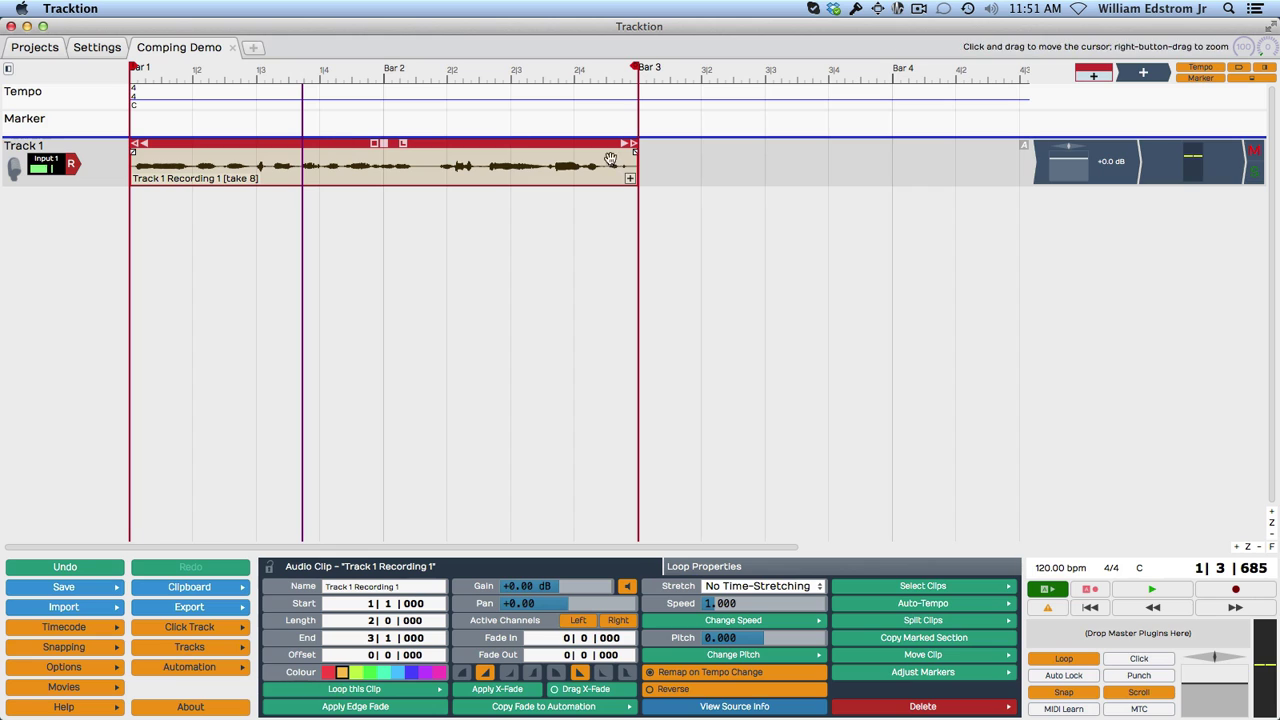
{"action": "left_click", "coordinate": [630, 181]}
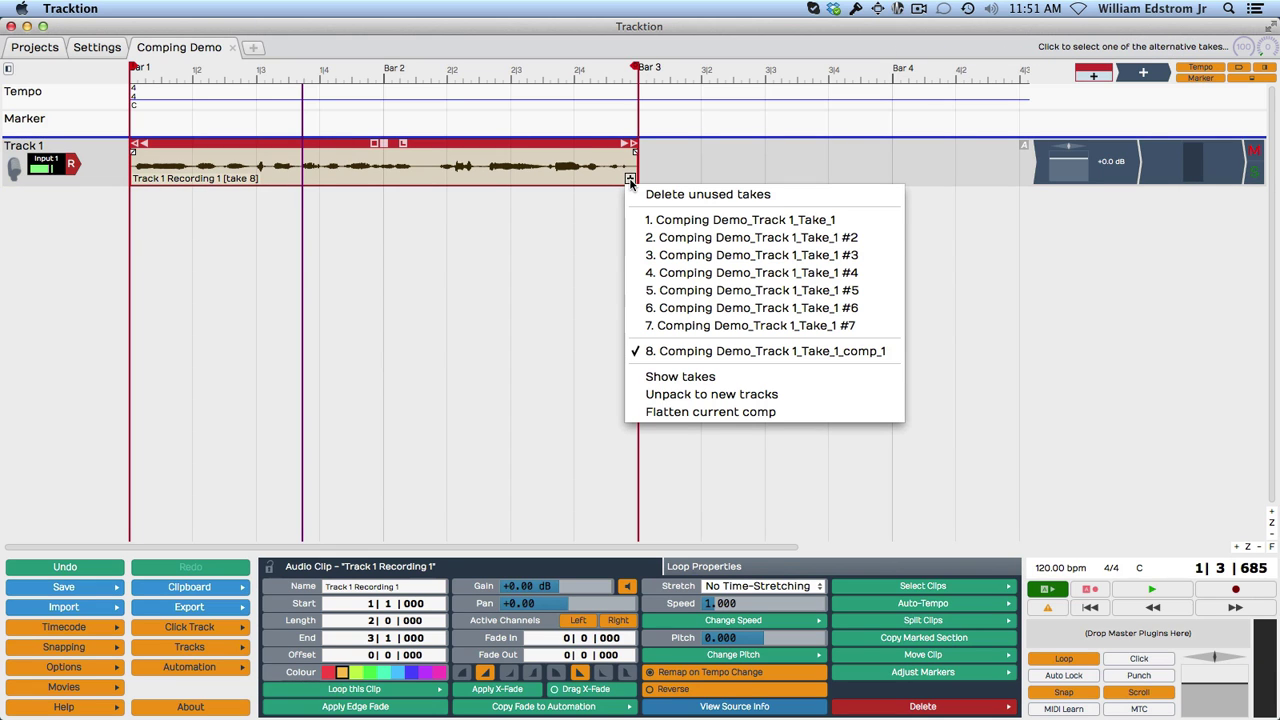
- Expand Track 1 back into all seven take lanes, keeping the take 8 comp active
{"action": "left_click", "coordinate": [683, 376]}
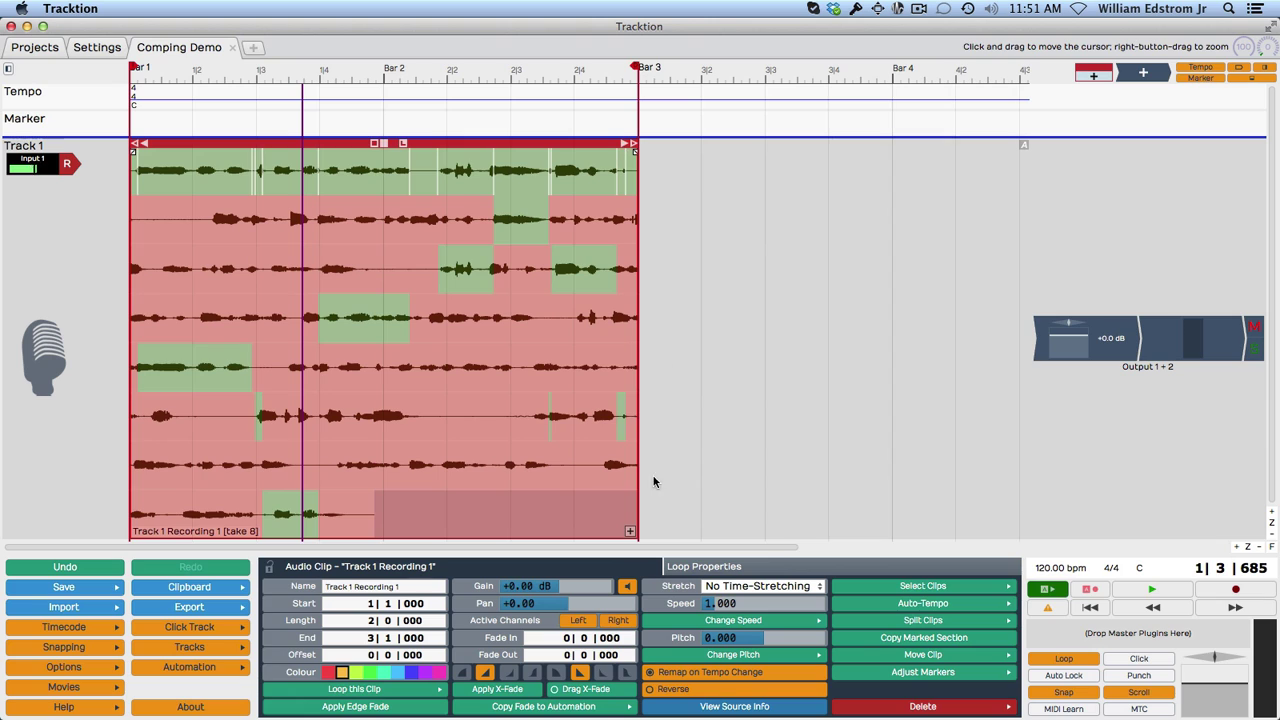
{"action": "left_click", "coordinate": [630, 531]}
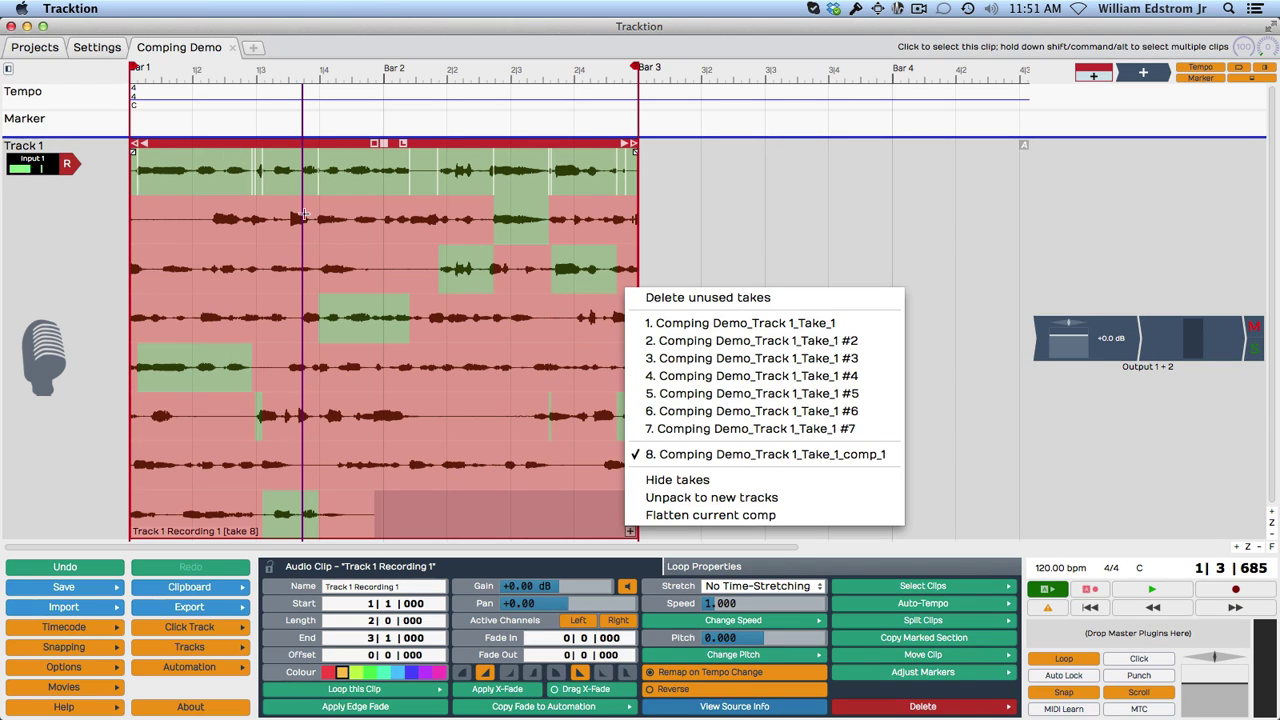
- Flatten the take 8 comp into one clip, confirming takes removal, and shorten Track 1's height
{"action": "left_click", "coordinate": [728, 513]}
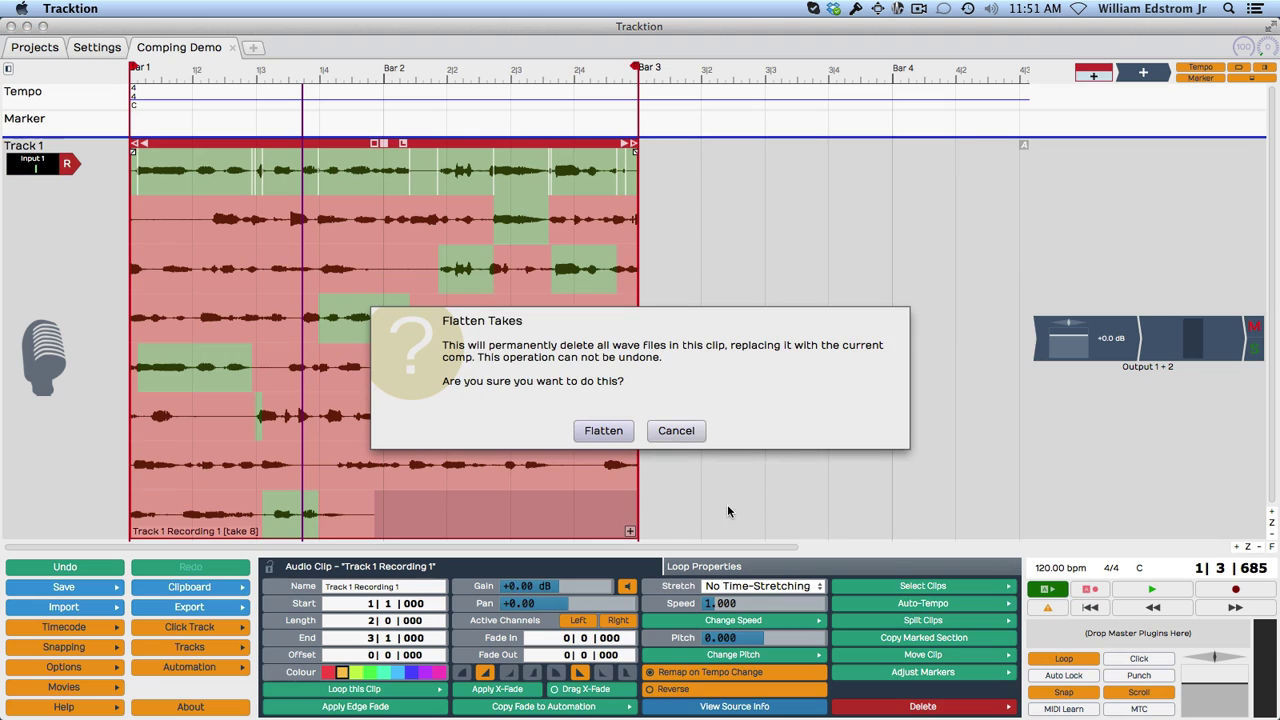
{"action": "left_click", "coordinate": [603, 430]}
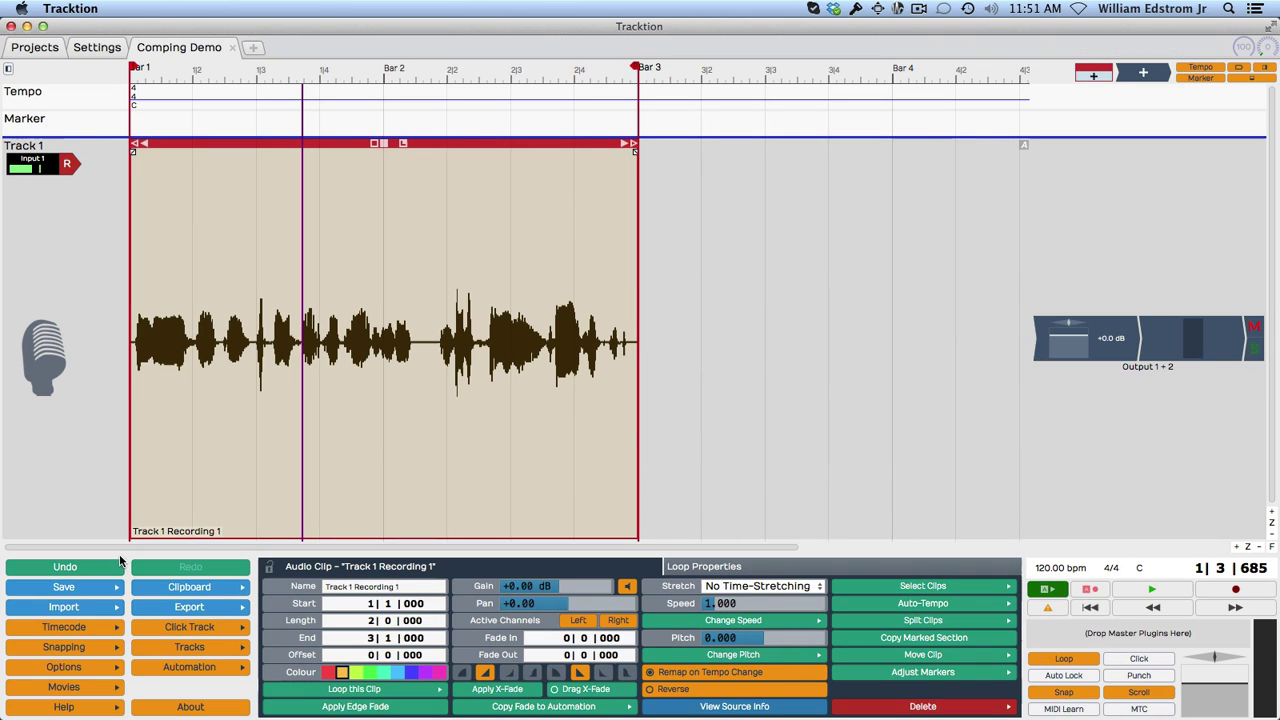
{"action": "left_click_drag", "start_coordinate": [100, 541], "coordinate": [82, 270]}
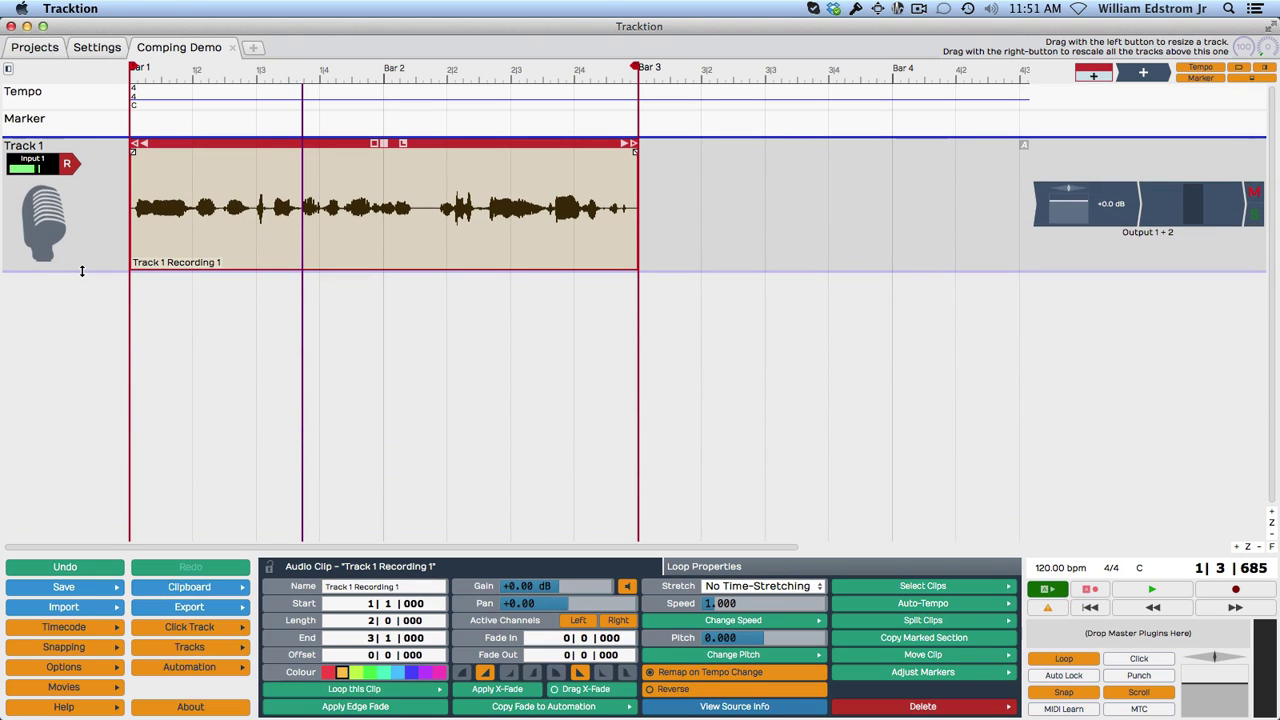